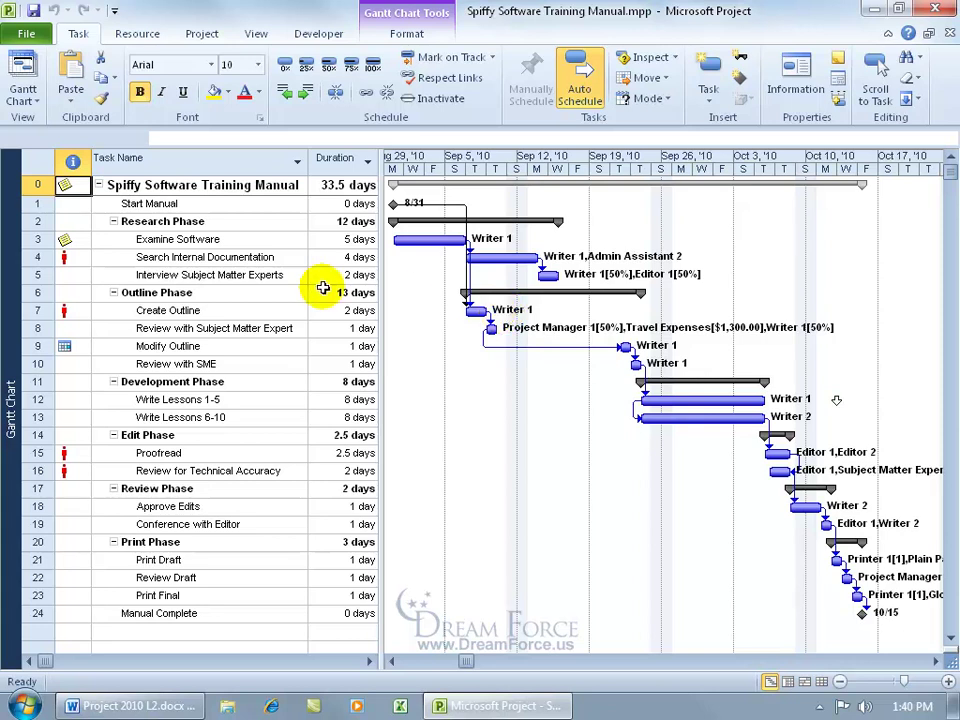
Widen the task table beside the Gantt chart to show the full Start and Finish columns
{"action": "left_click", "coordinate": [246, 242]}
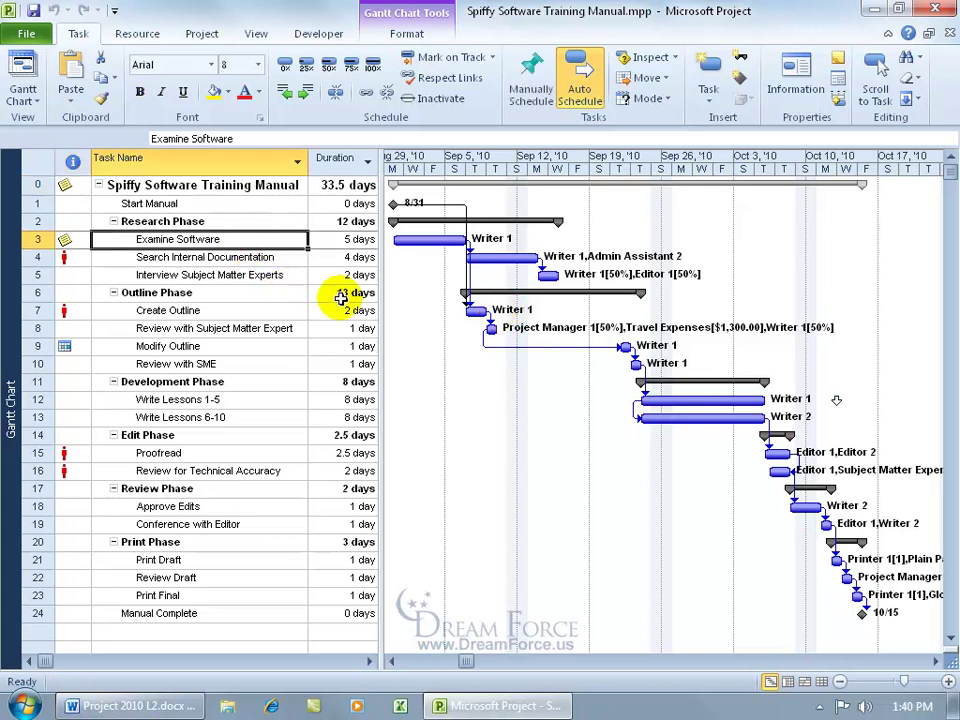
{"action": "left_click_drag", "start_coordinate": [388, 301], "coordinate": [525, 321]}
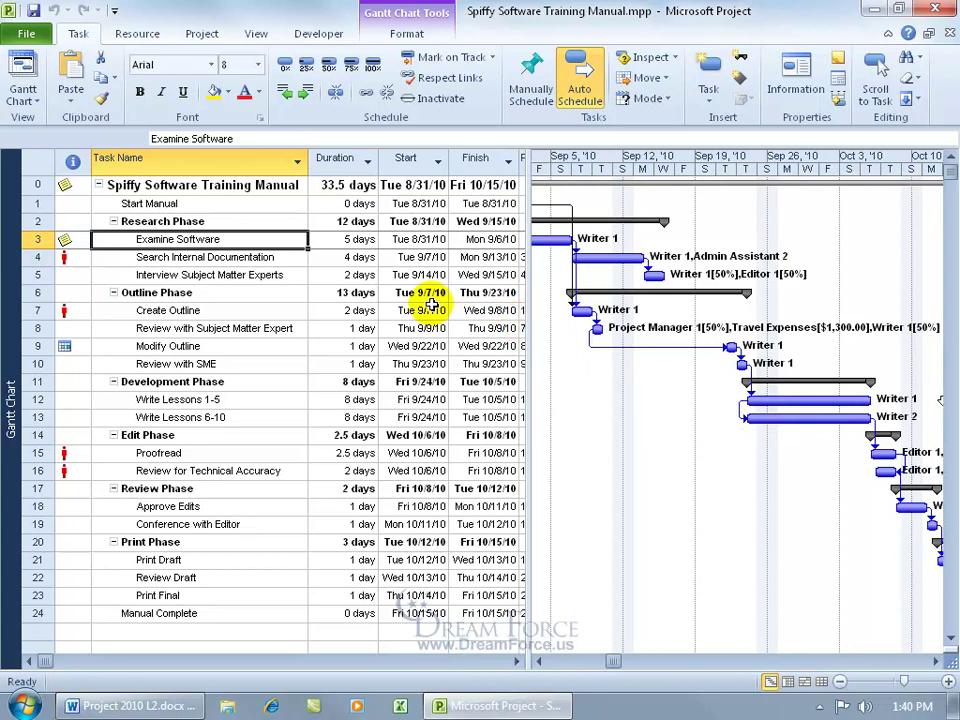
{"action": "double_click", "coordinate": [525, 316]}
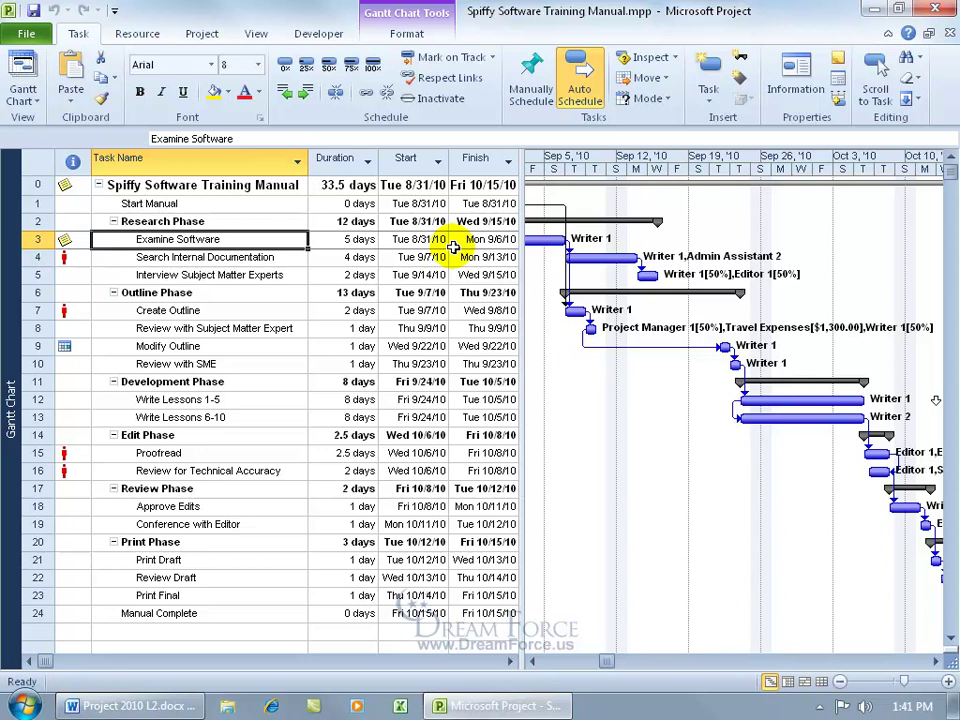
Switch to the Task Sheet view and apply the Tracking table
{"action": "right_click", "coordinate": [9, 215]}
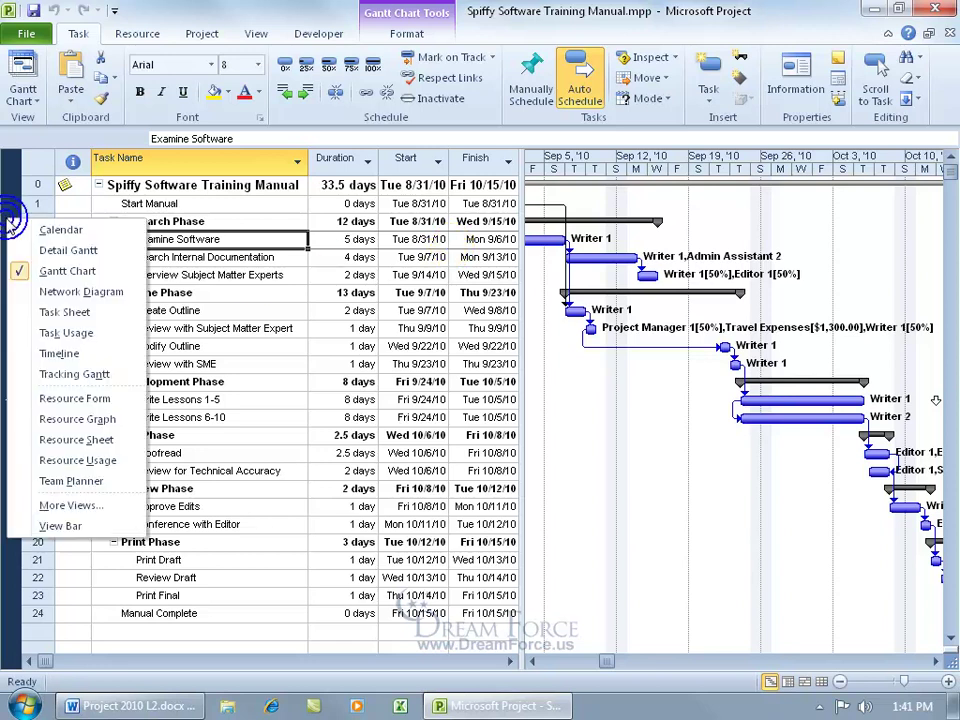
{"action": "left_click", "coordinate": [57, 316]}
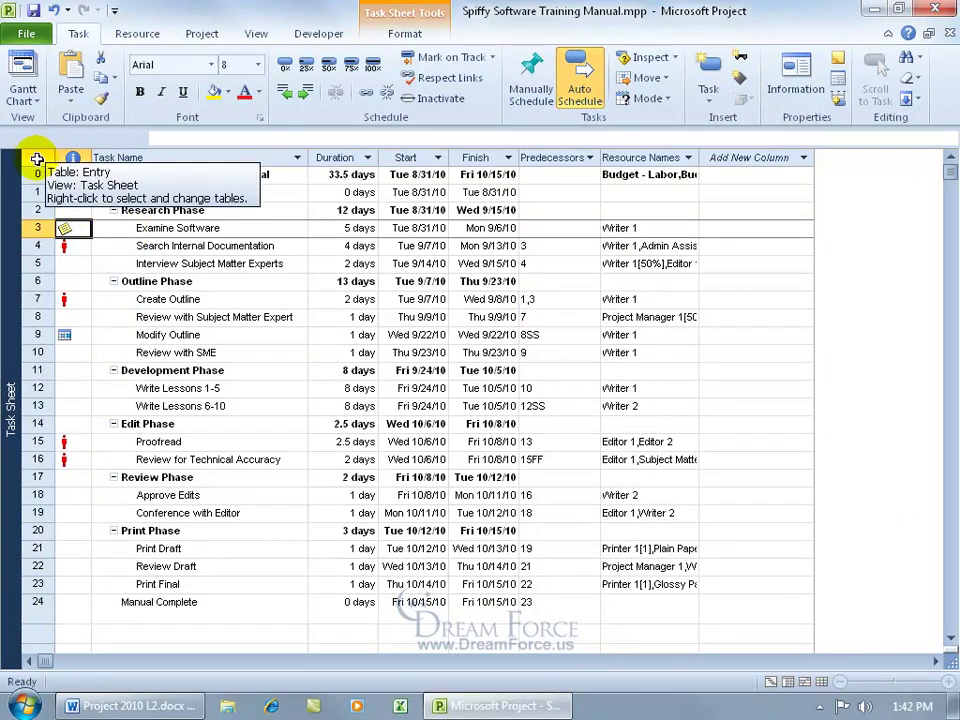
{"action": "right_click", "coordinate": [41, 156]}
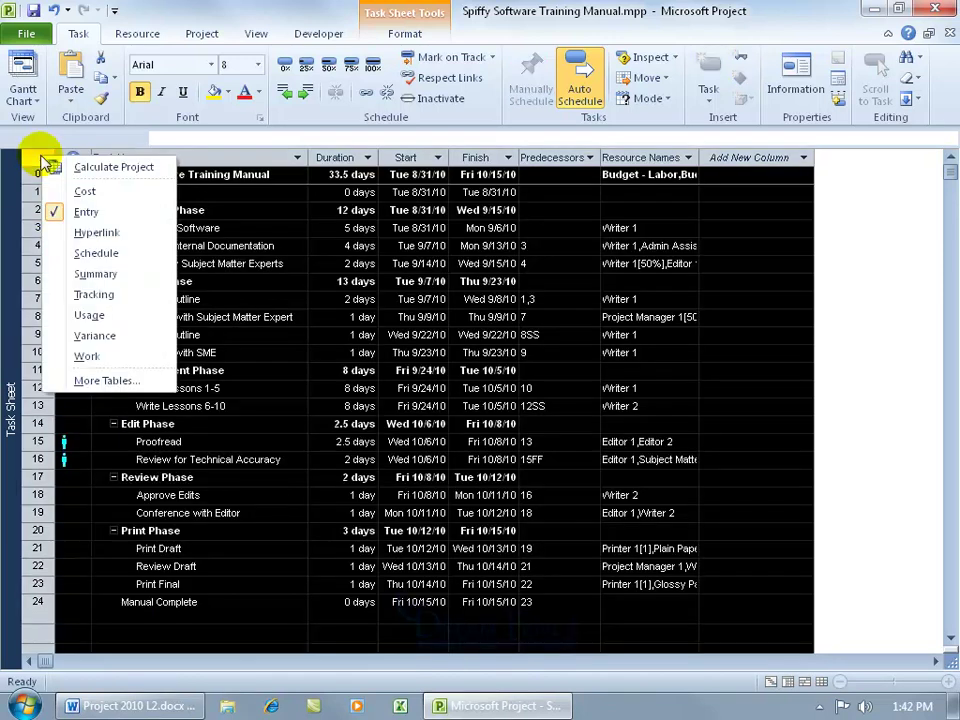
{"action": "left_click", "coordinate": [110, 295]}
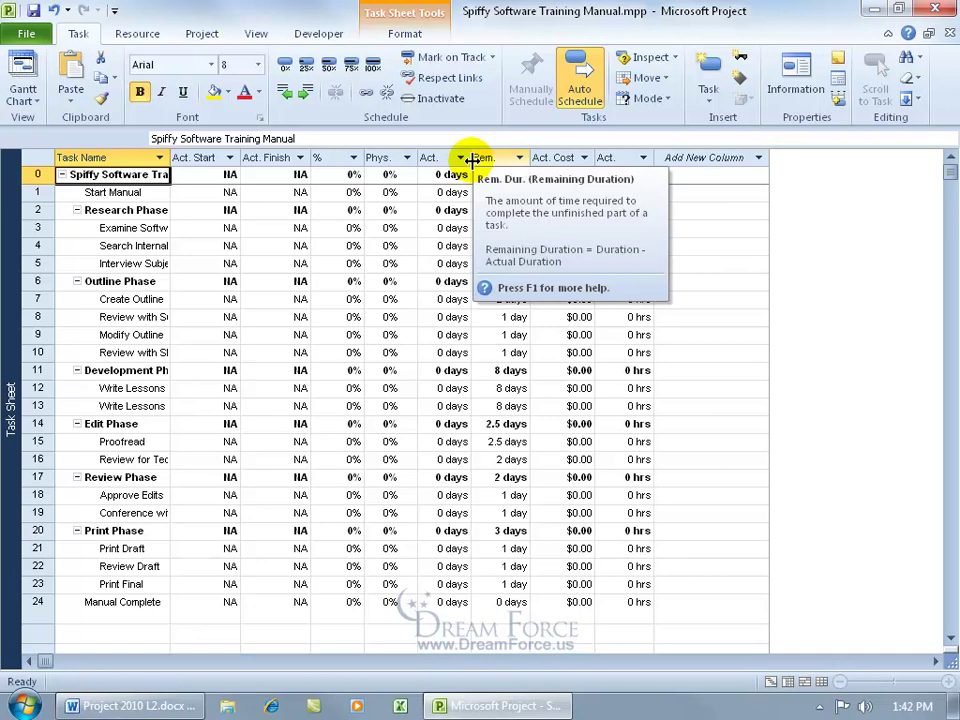
Widen the Act. Dur. and Task Name columns to fit their text, and reduce the tall task rows to single-line height
{"action": "left_click_drag", "start_coordinate": [471, 160], "coordinate": [494, 157]}
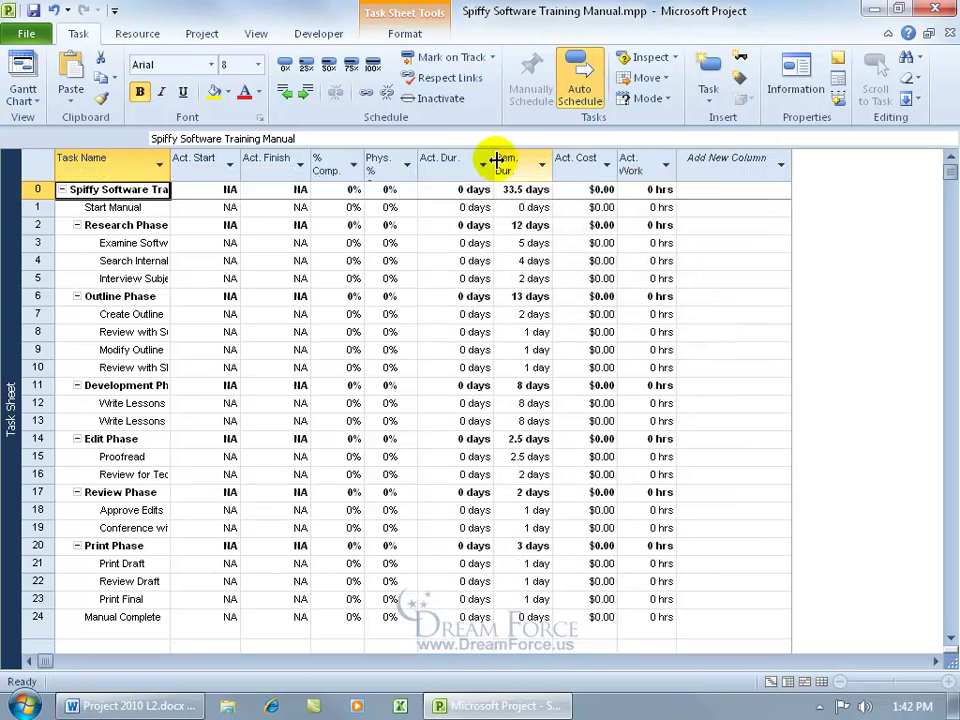
{"action": "double_click", "coordinate": [171, 170]}
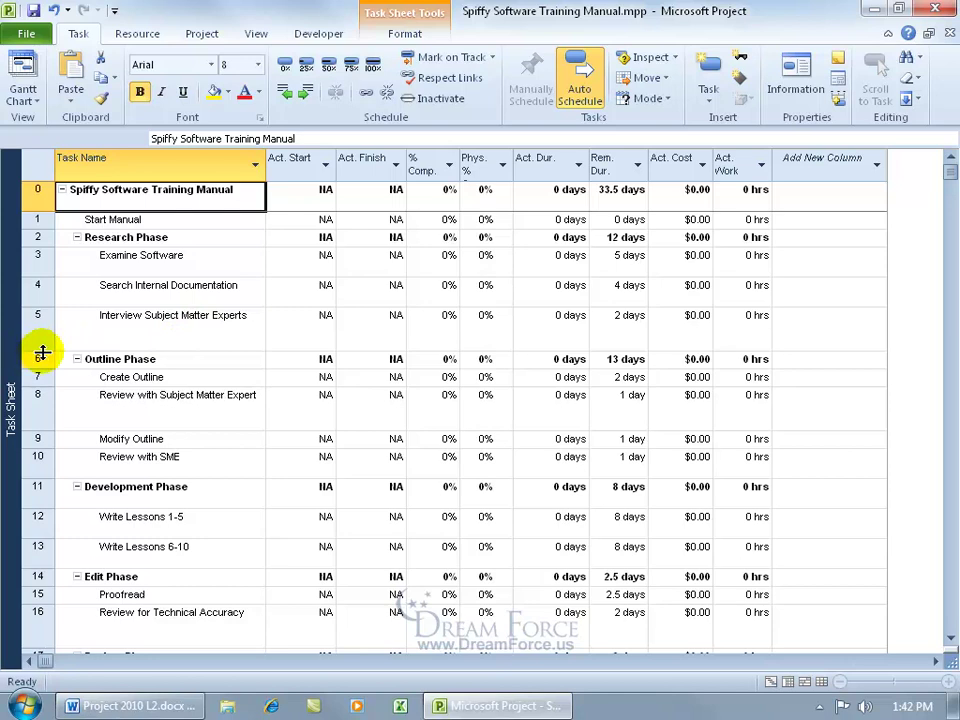
{"action": "left_click_drag", "start_coordinate": [42, 353], "coordinate": [40, 298]}
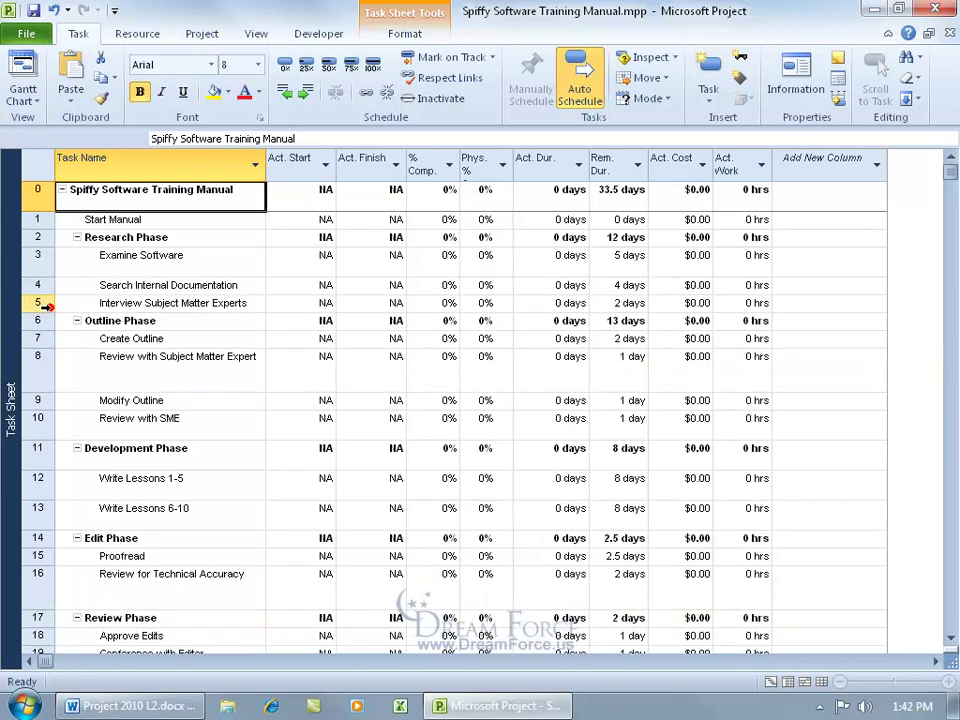
{"action": "left_click_drag", "start_coordinate": [49, 392], "coordinate": [47, 366]}
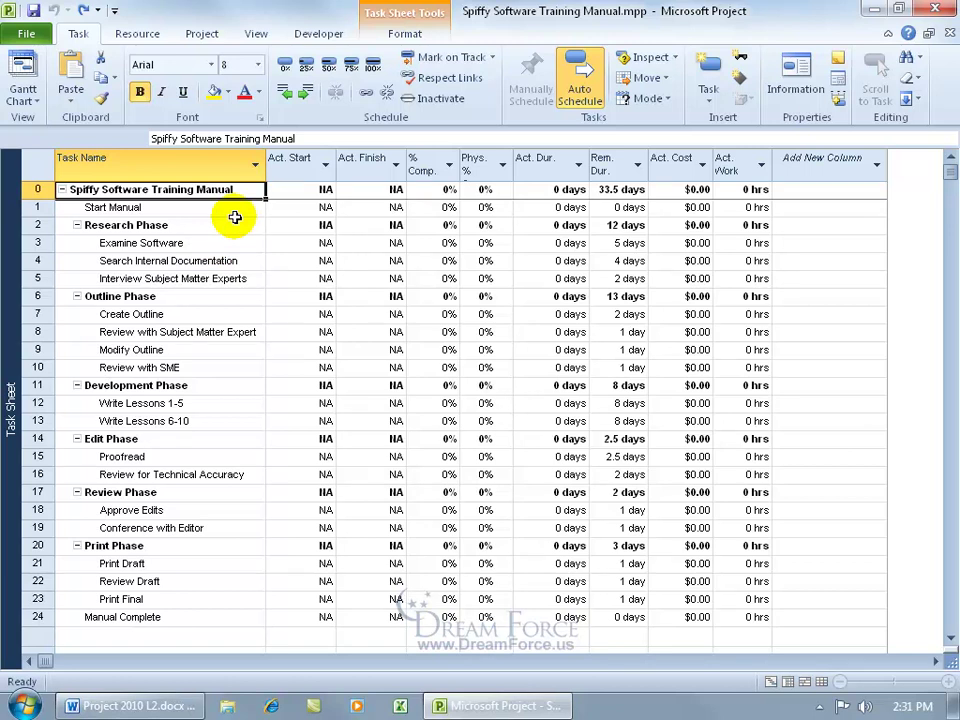
Set the Start Manual milestone's percent complete to 100
{"action": "left_click", "coordinate": [234, 208]}
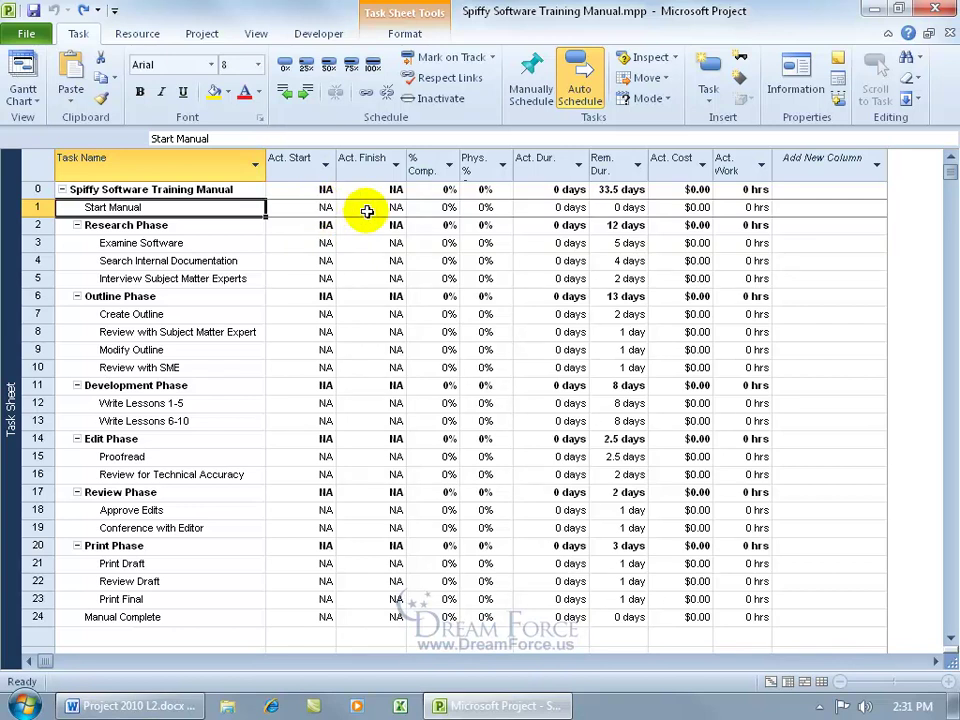
{"action": "left_click", "coordinate": [446, 207]}
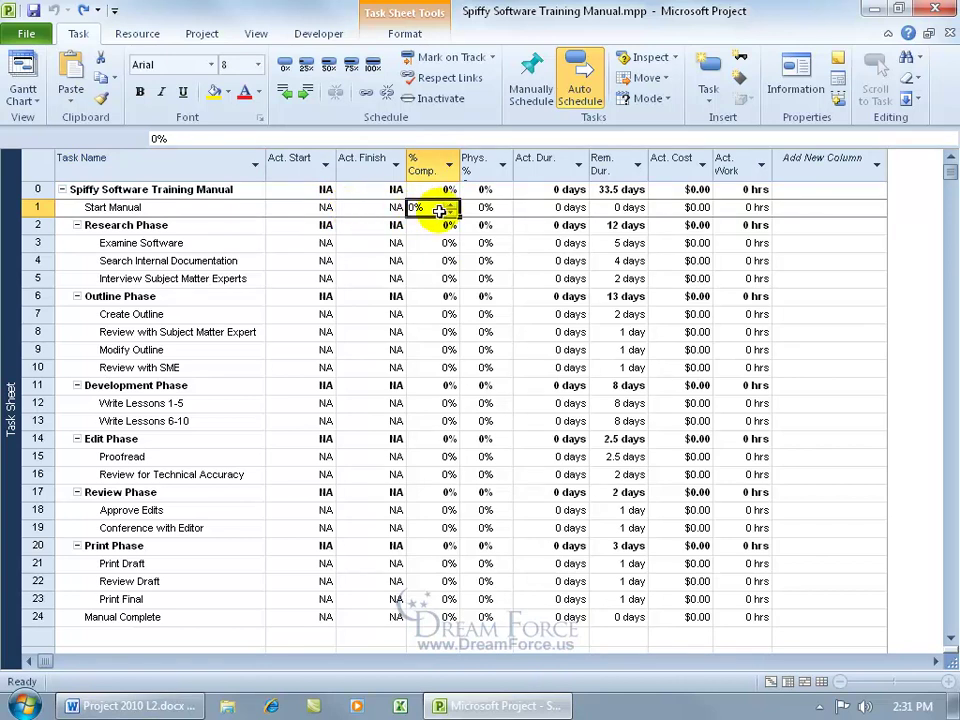
{"action": "type", "text": "100"}
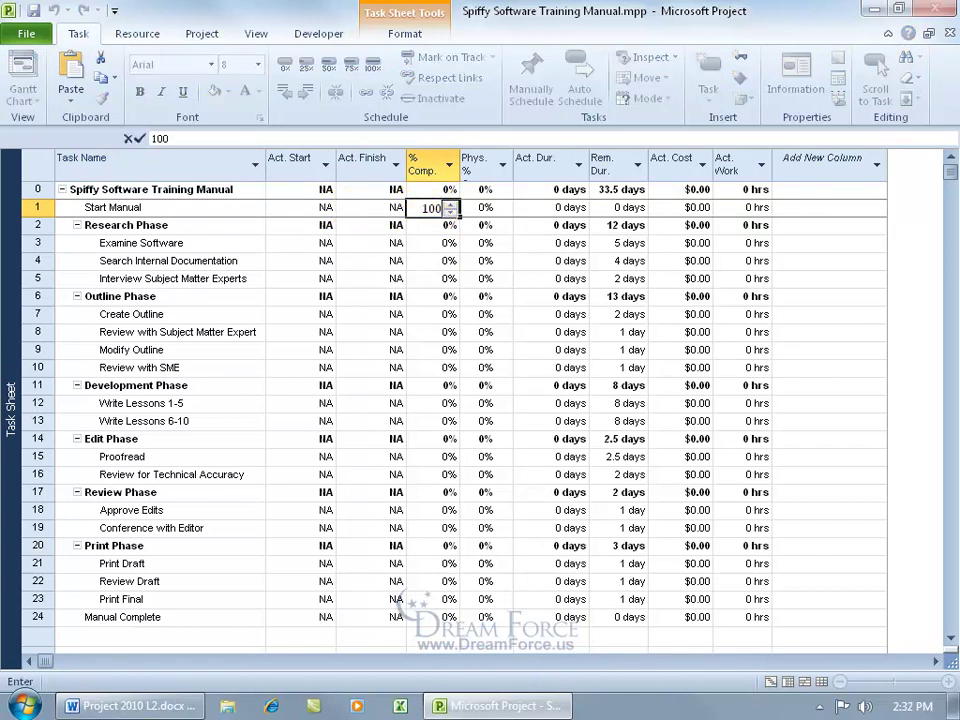
{"action": "key", "text": "Return"}
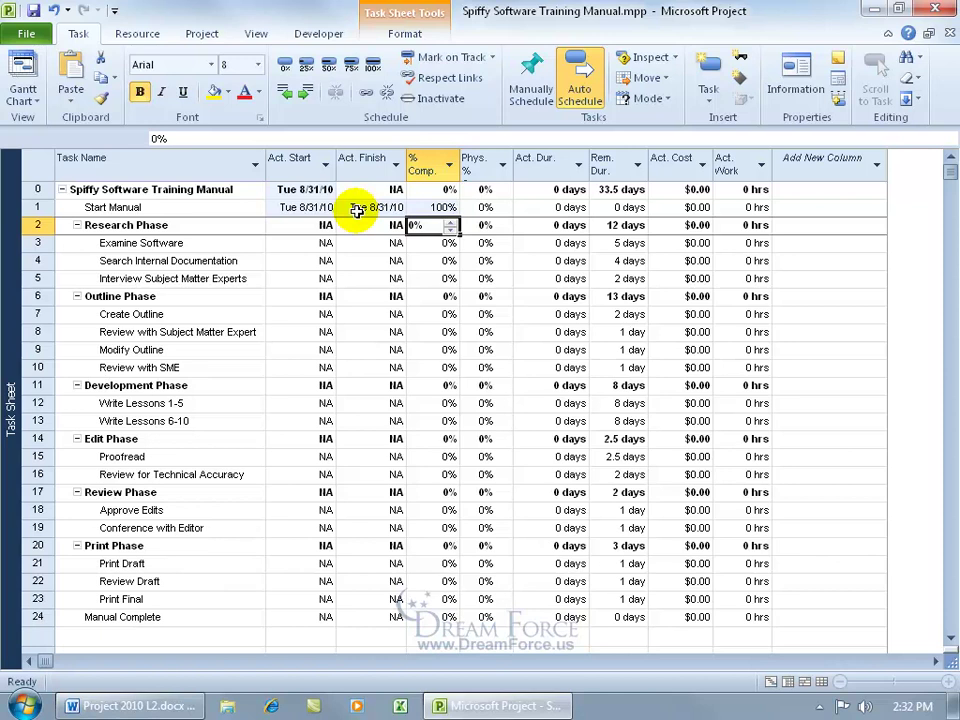
Reset the Start Manual milestone's percent complete to 0
{"action": "left_click", "coordinate": [429, 207]}
{"action": "type", "text": "0"}
{"action": "key", "text": "Return"}
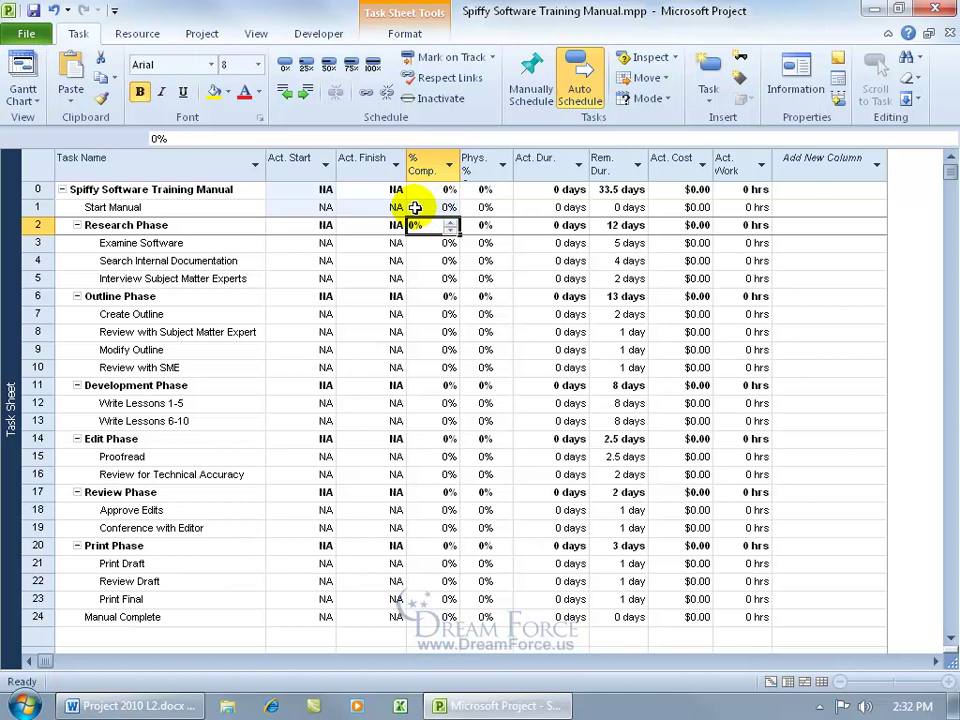
Mark the Start Manual milestone as 100% complete using the preset progress command
{"action": "left_click", "coordinate": [370, 207]}
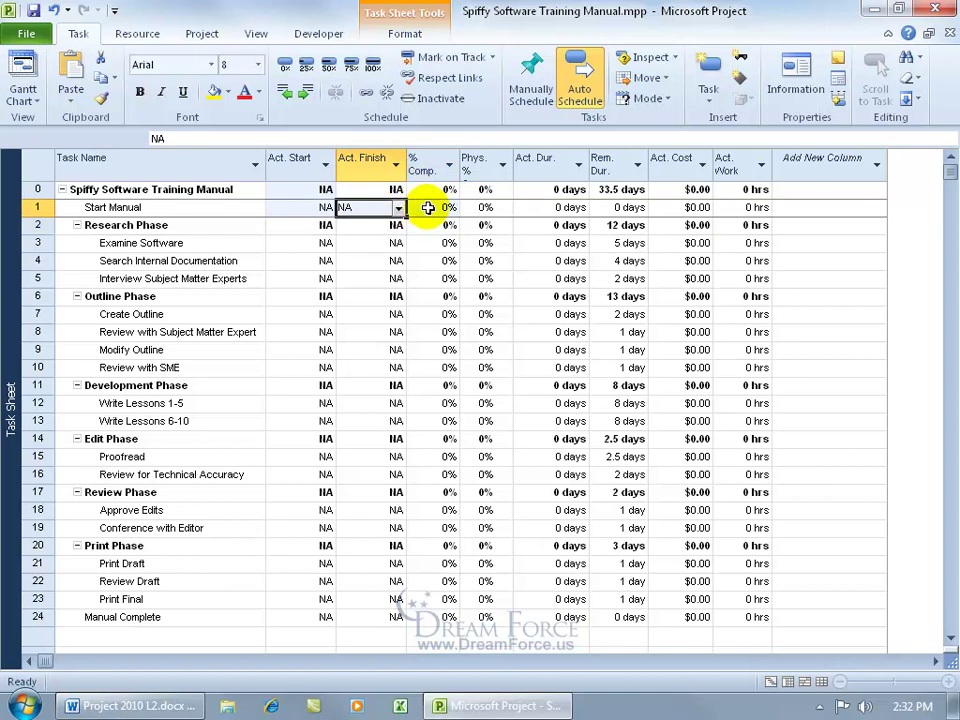
{"action": "right_click", "coordinate": [428, 207]}
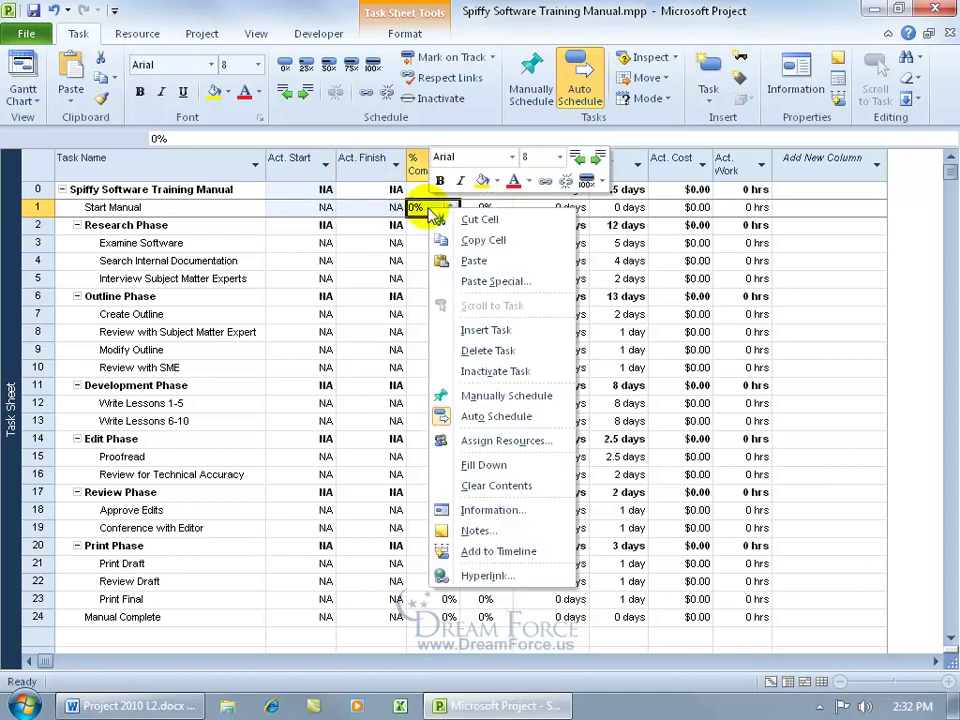
{"action": "left_click", "coordinate": [601, 184]}
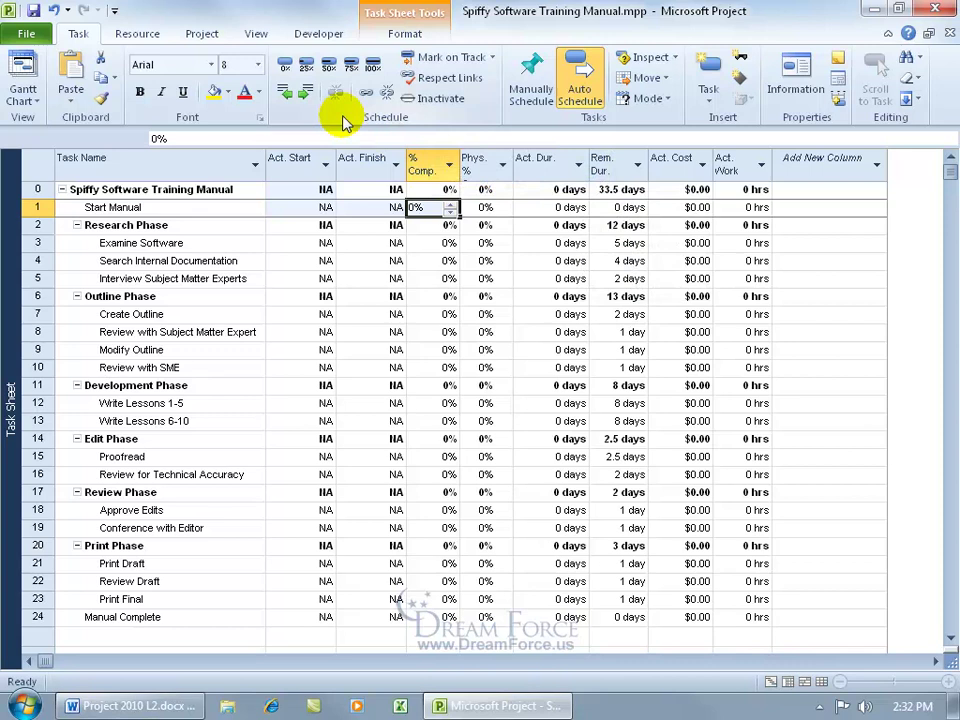
{"action": "left_click", "coordinate": [372, 64]}
Try marking the Examine Software task as 50% complete, and undo that progress update
{"action": "left_click", "coordinate": [398, 243]}
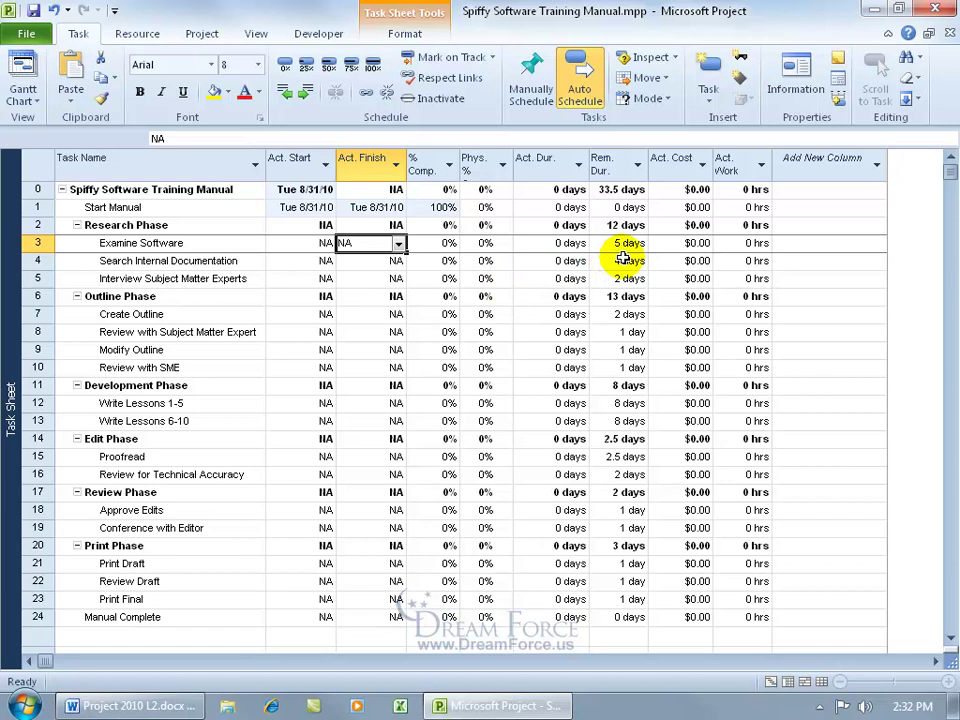
{"action": "left_click", "coordinate": [328, 64]}
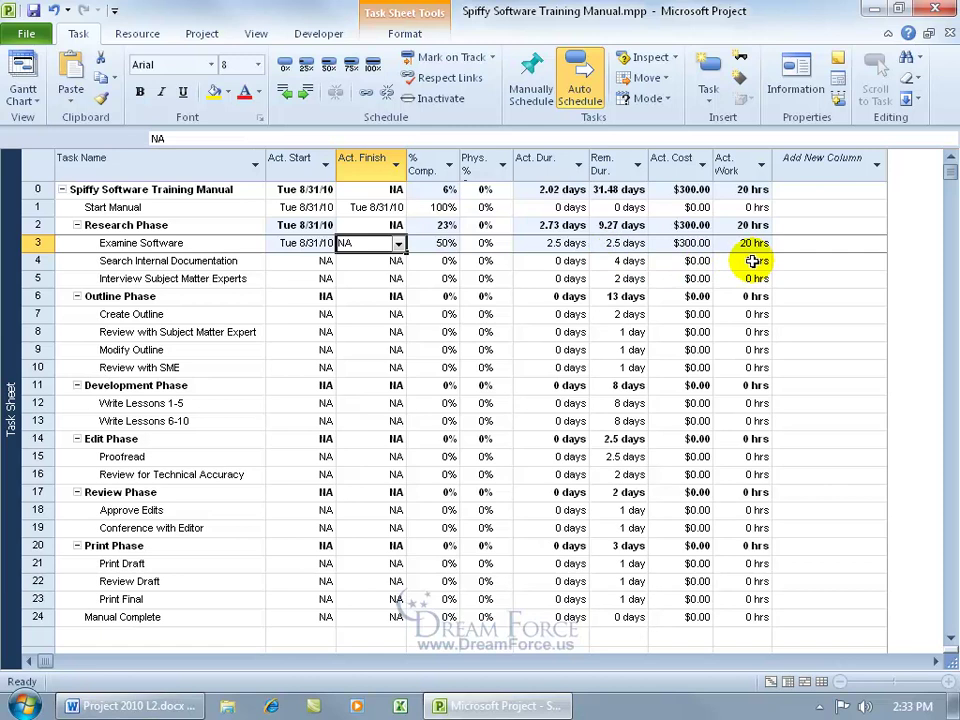
{"action": "left_click", "coordinate": [53, 10]}
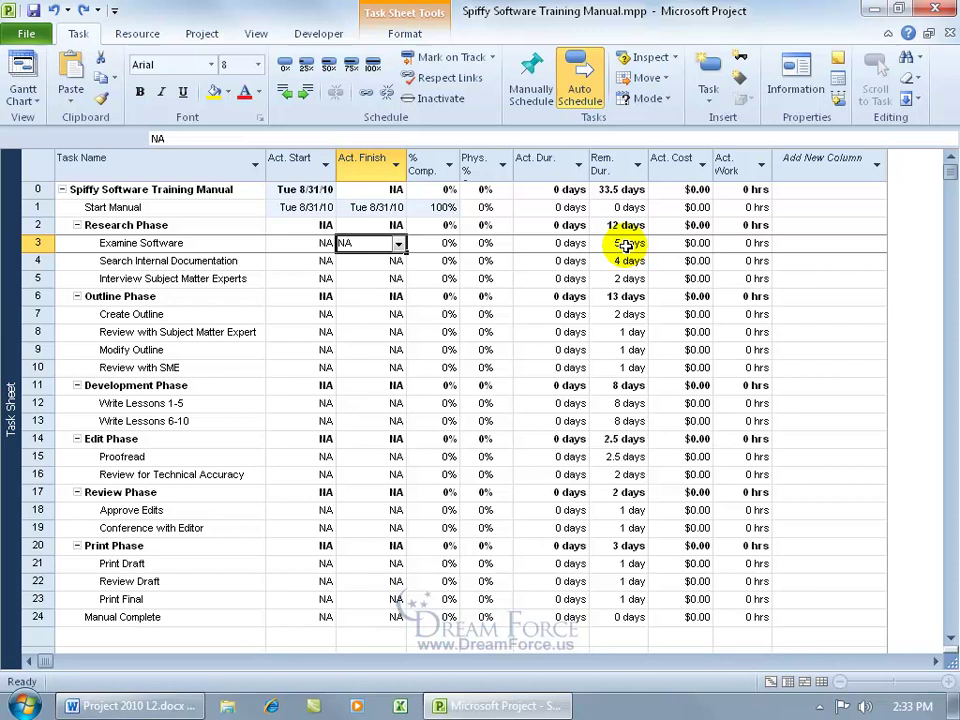
Set the Examine Software task's remaining duration to 4 days
{"action": "left_click", "coordinate": [625, 244]}
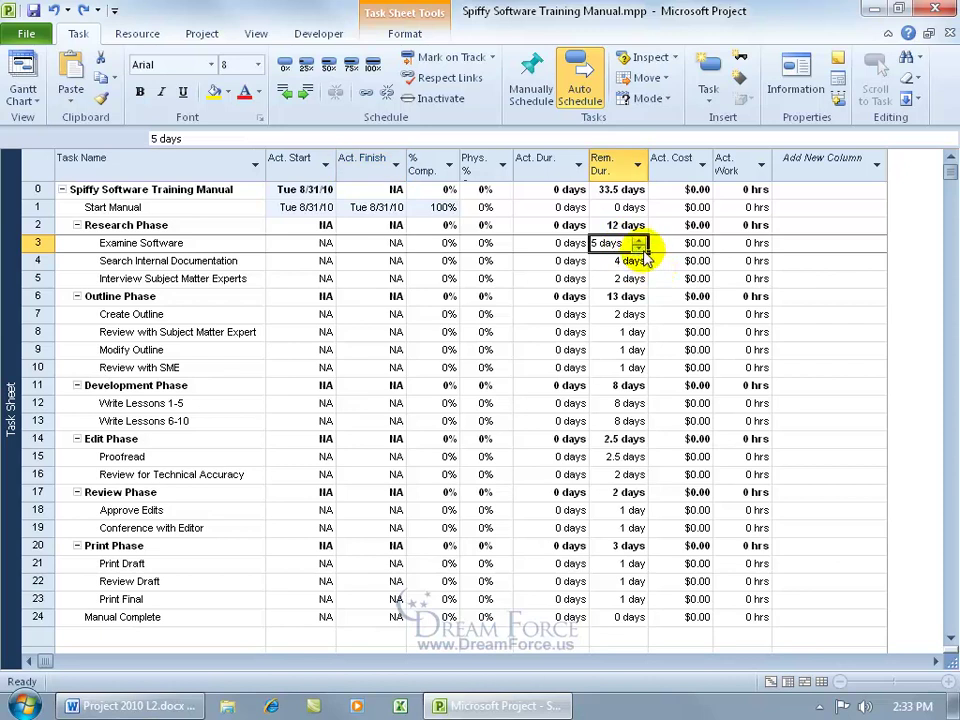
{"action": "left_click", "coordinate": [640, 247]}
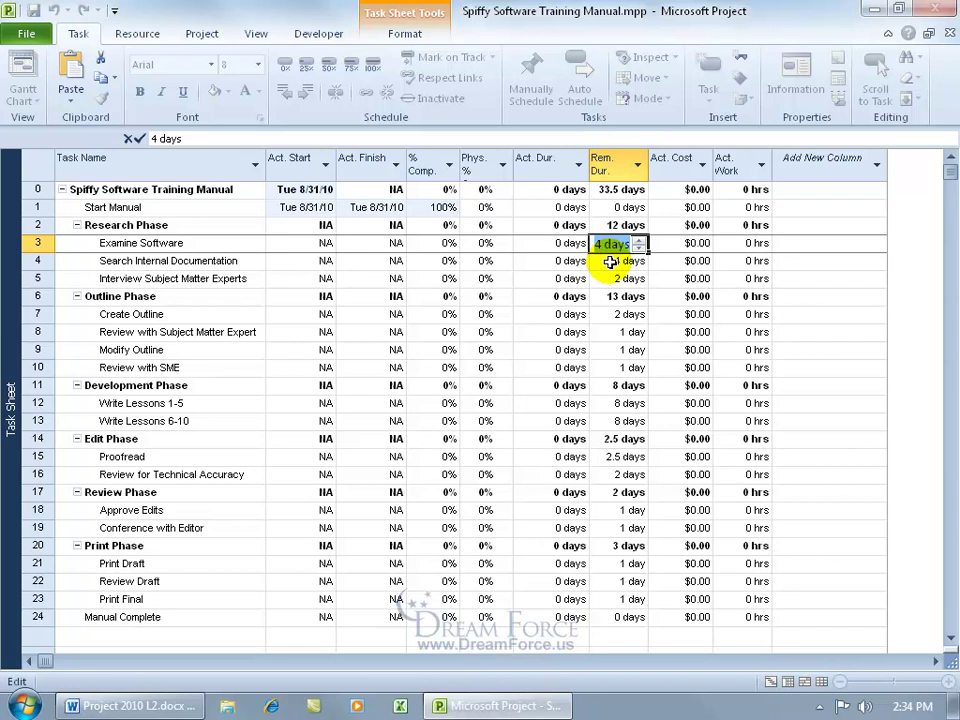
{"action": "left_click", "coordinate": [610, 261]}
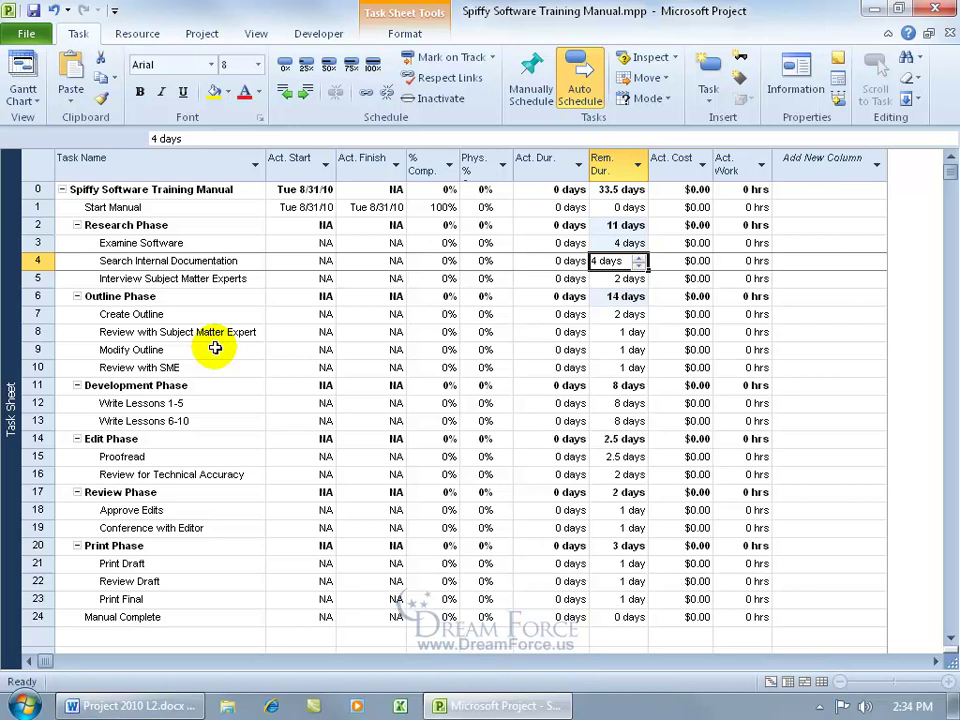
Switch to the Gantt Chart view and check the constraint indicator on the Modify Outline task
{"action": "right_click", "coordinate": [9, 338]}
{"action": "left_click", "coordinate": [69, 389]}
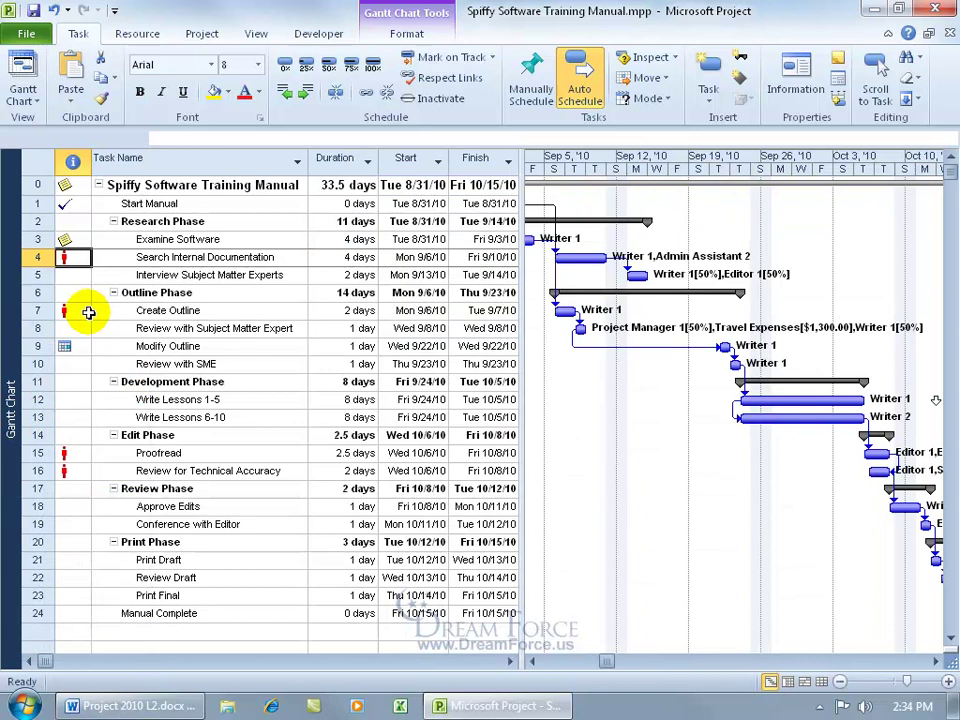
{"action": "mouse_move", "coordinate": [67, 347]}
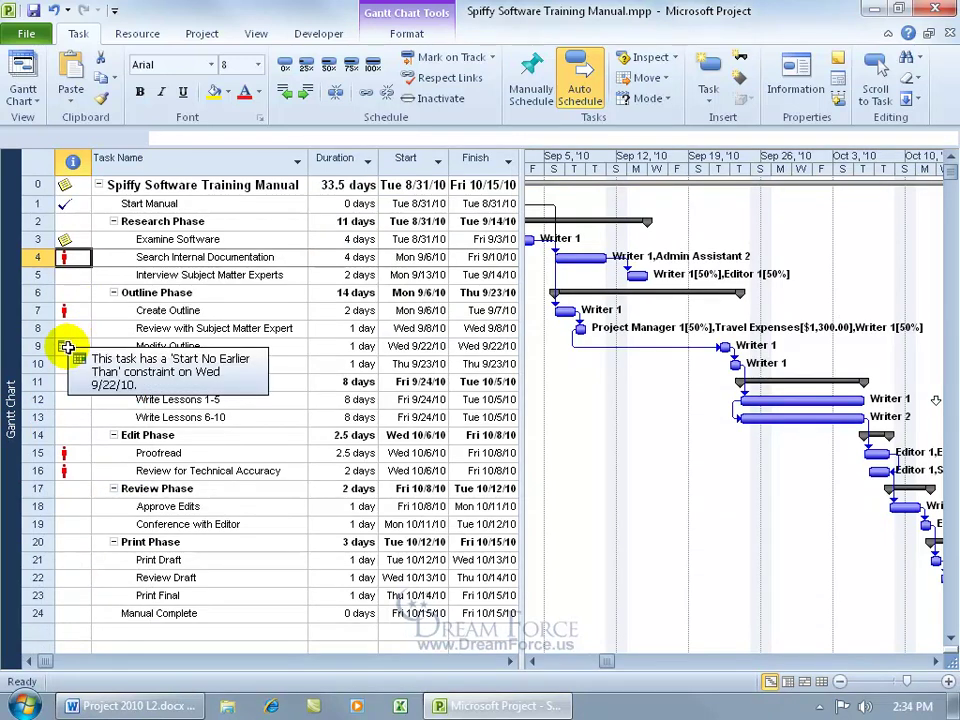
{"action": "left_click", "coordinate": [160, 346]}
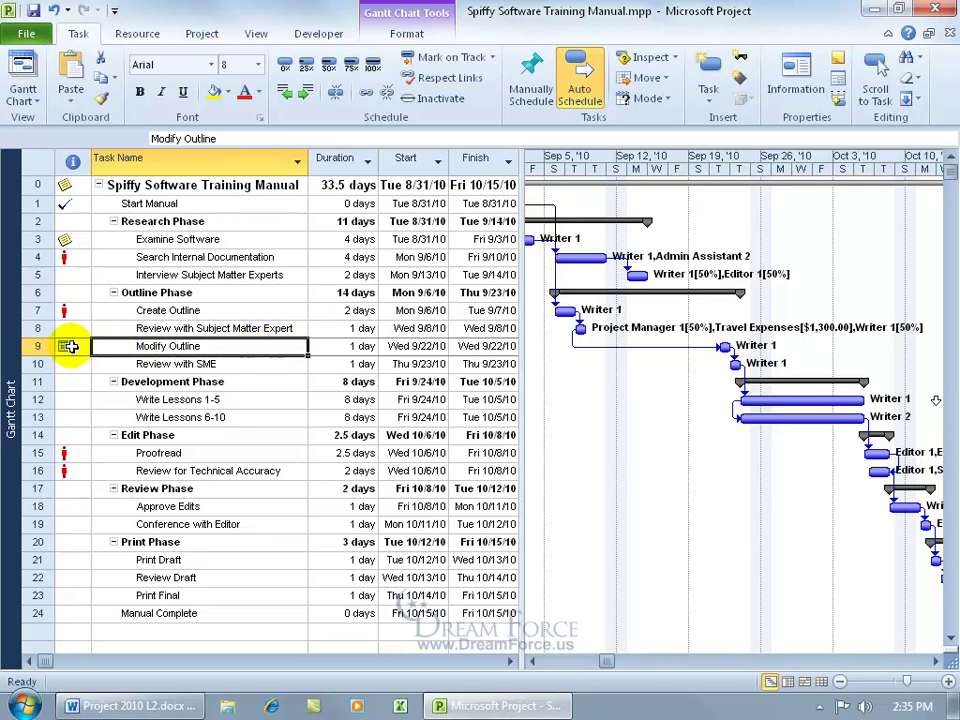
{"action": "mouse_move", "coordinate": [70, 346]}
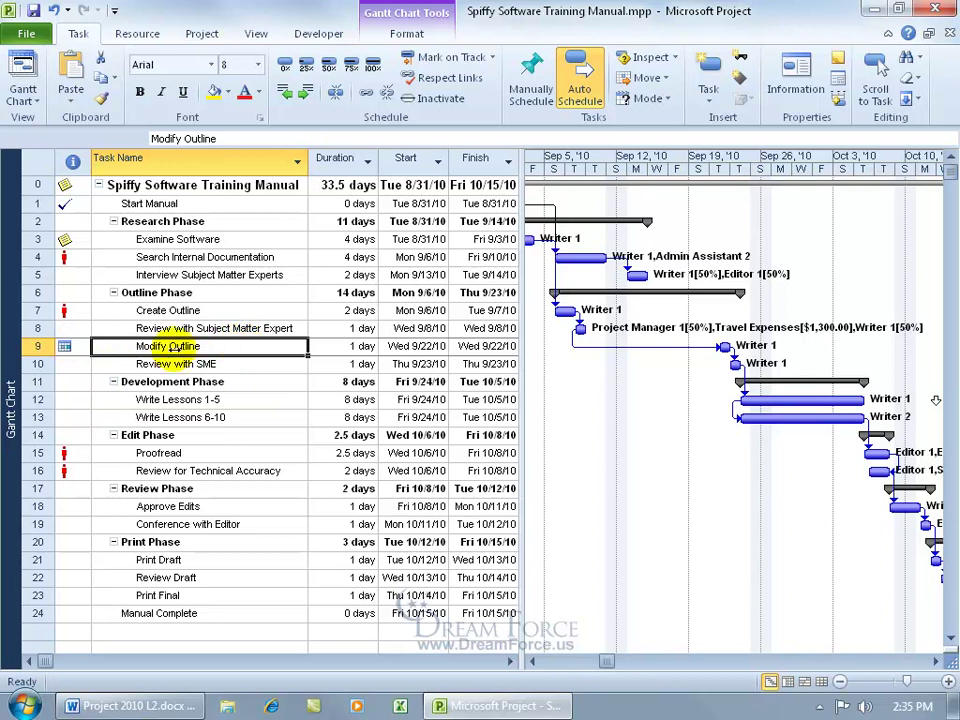
Return to the Task Sheet view and mark the Examine Software task as 50% complete
{"action": "right_click", "coordinate": [14, 343]}
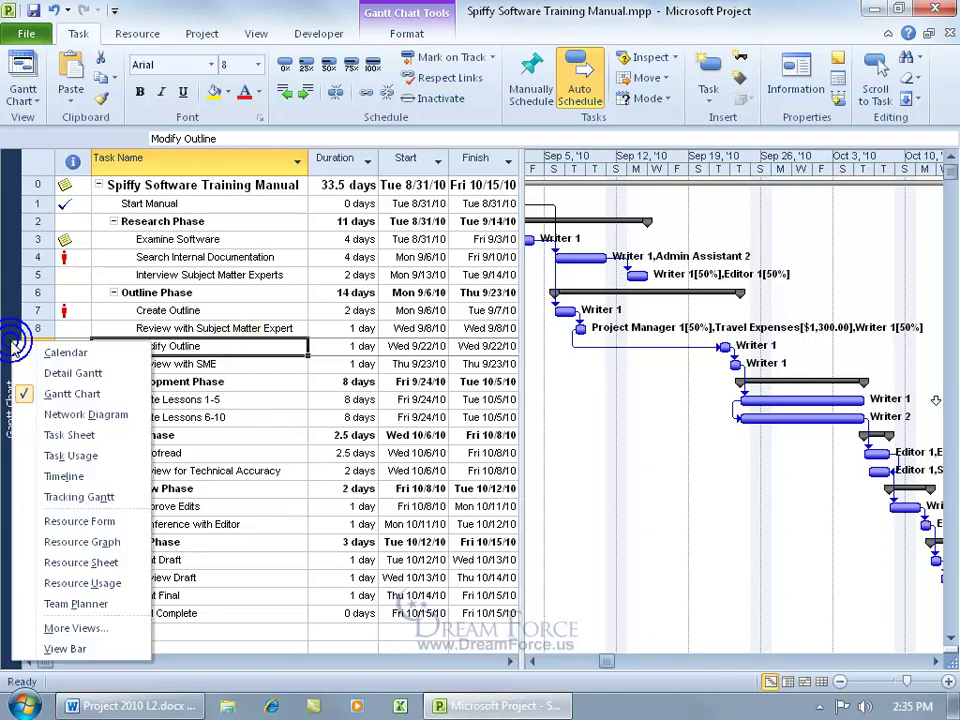
{"action": "left_click", "coordinate": [59, 435]}
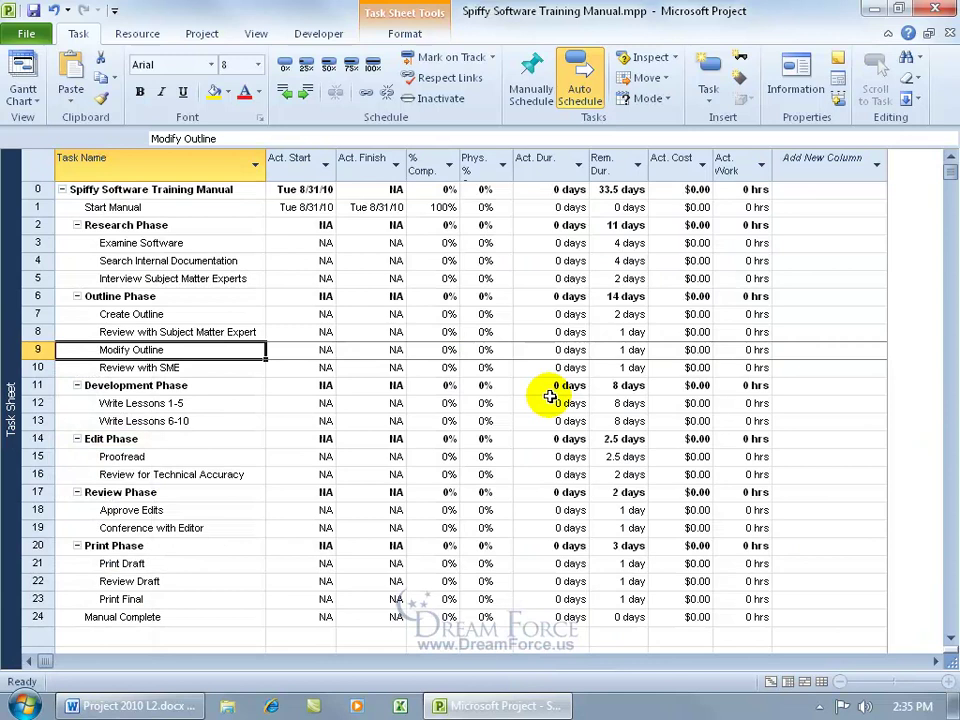
{"action": "left_click", "coordinate": [357, 244]}
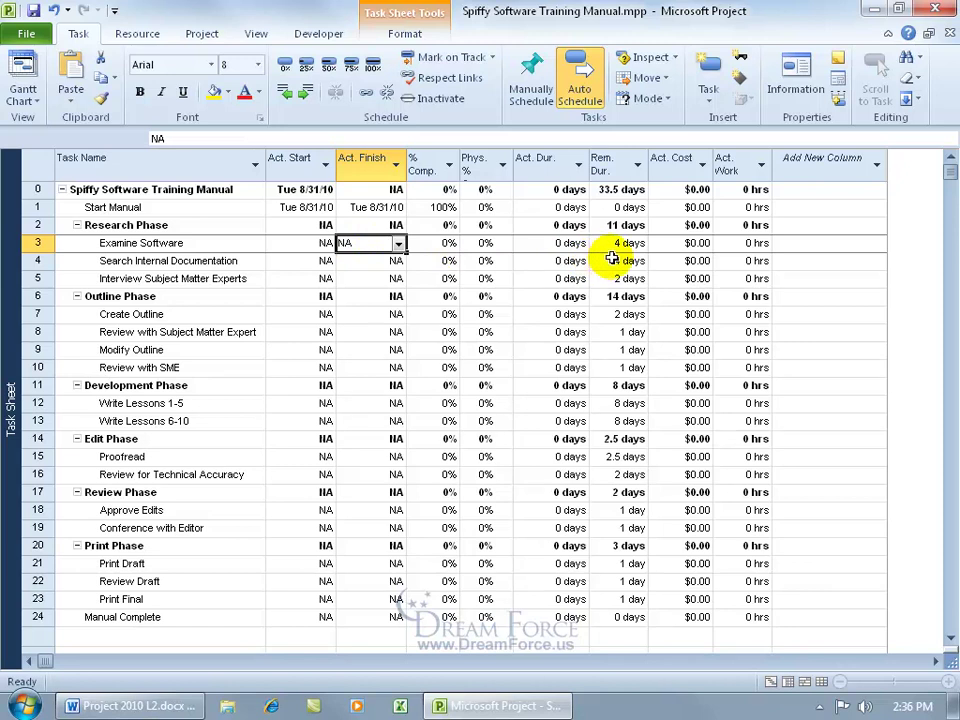
{"action": "left_click", "coordinate": [327, 64]}
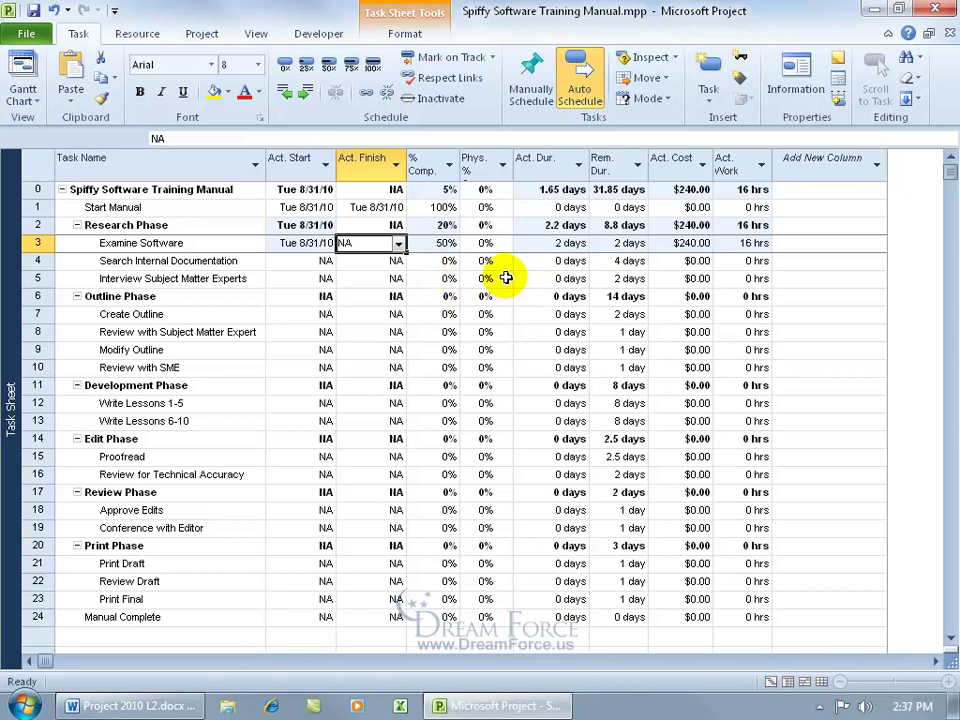
Set the Examine Software task's actual start date to Thu 9/2/10
{"action": "left_click", "coordinate": [323, 243]}
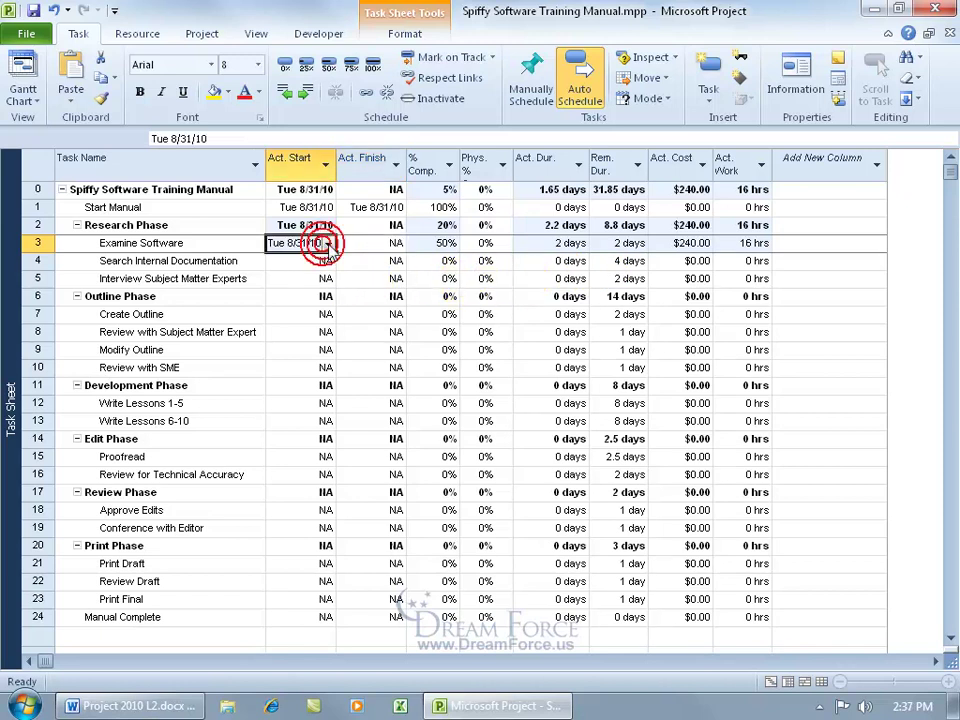
{"action": "left_click", "coordinate": [328, 244]}
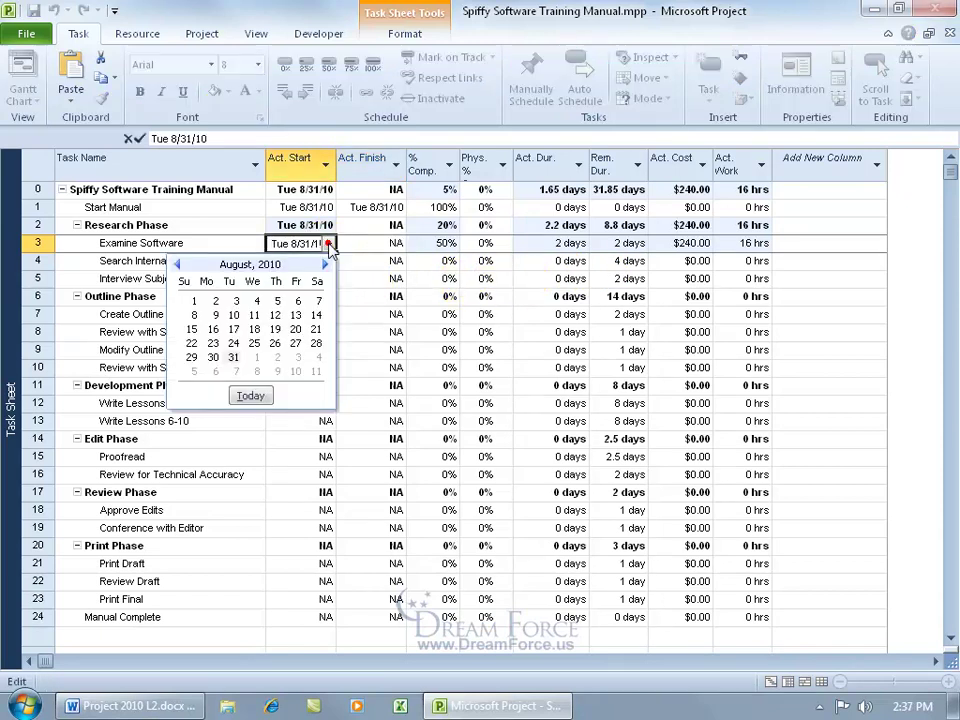
{"action": "left_click", "coordinate": [277, 358]}
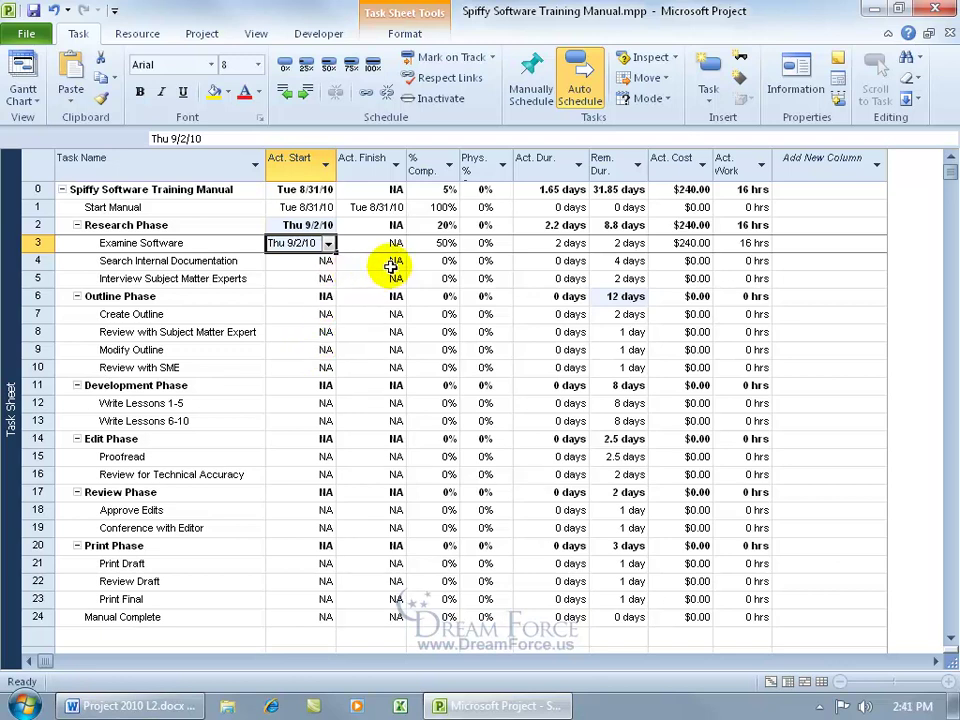
Set the Examine Software task's percent complete to 100%
{"action": "left_click", "coordinate": [446, 243]}
{"action": "left_click", "coordinate": [451, 240]}
{"action": "left_click", "coordinate": [451, 240]}
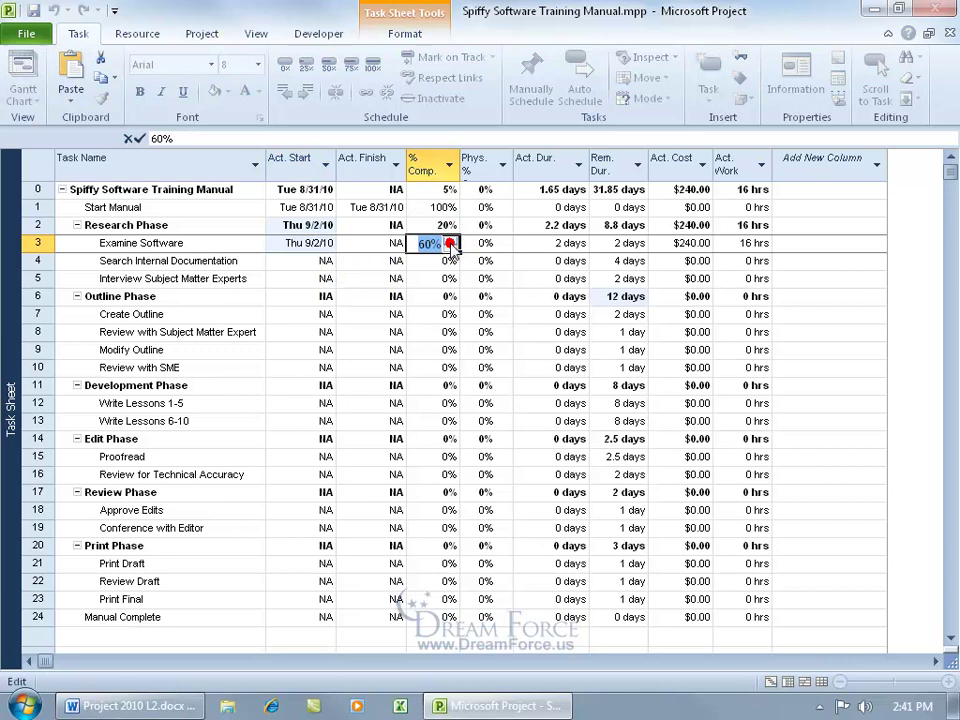
{"action": "left_click", "coordinate": [451, 240]}
{"action": "left_click", "coordinate": [451, 240]}
{"action": "left_click", "coordinate": [451, 240]}
{"action": "left_click", "coordinate": [451, 240]}
{"action": "left_click", "coordinate": [451, 240]}
{"action": "left_click", "coordinate": [451, 240]}
{"action": "left_click", "coordinate": [451, 240]}
{"action": "left_click", "coordinate": [451, 240]}
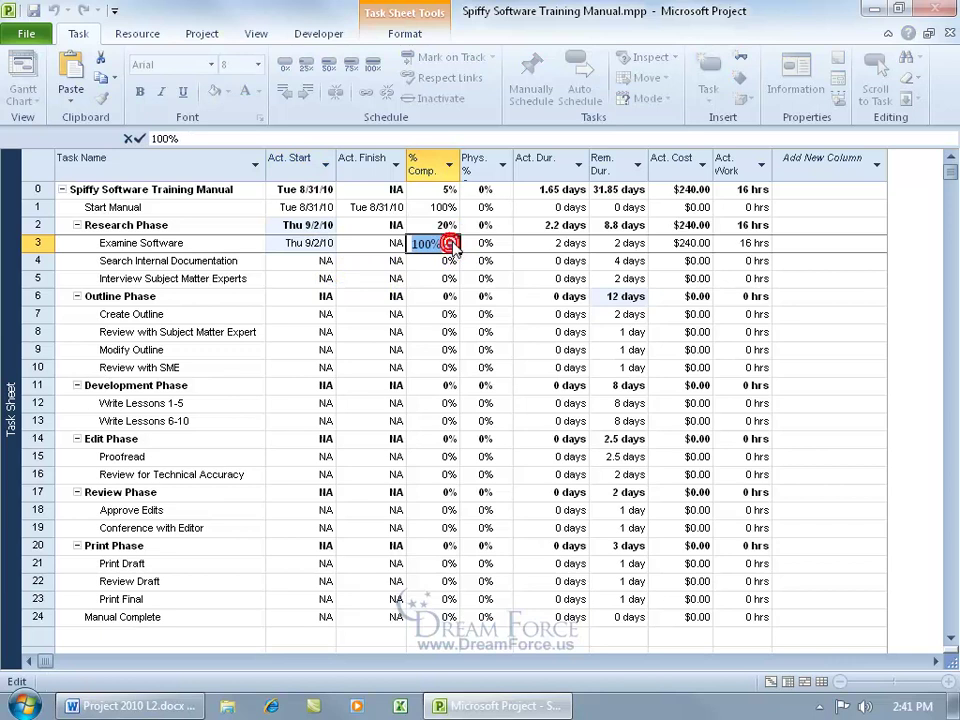
{"action": "key", "text": "Return"}
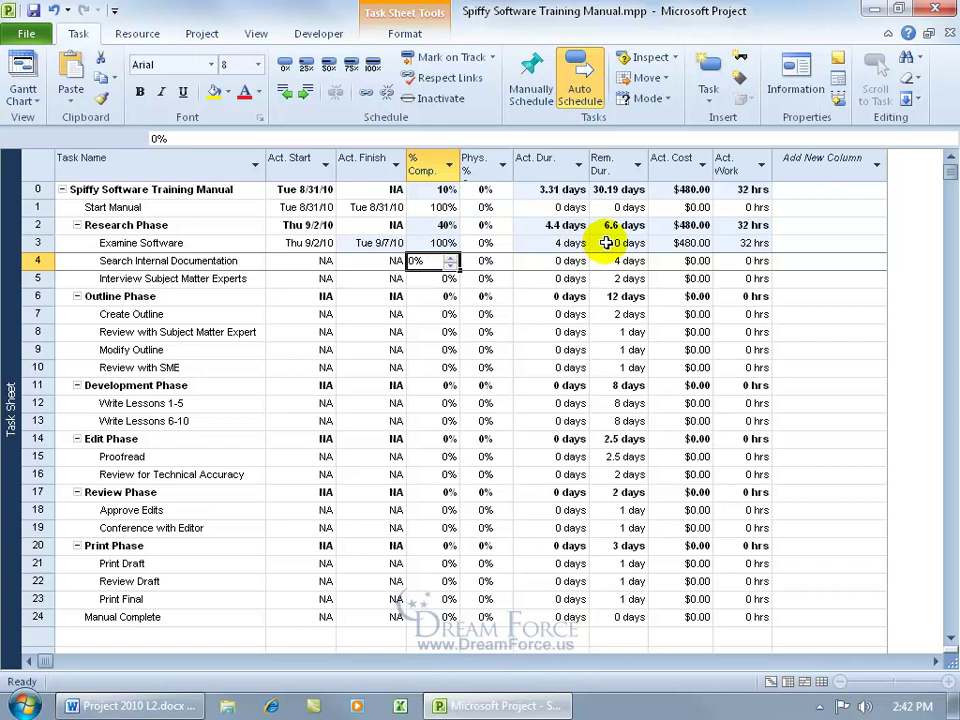
Try reducing the Examine Software task's actual work to 20 hrs
{"action": "left_click", "coordinate": [606, 243]}
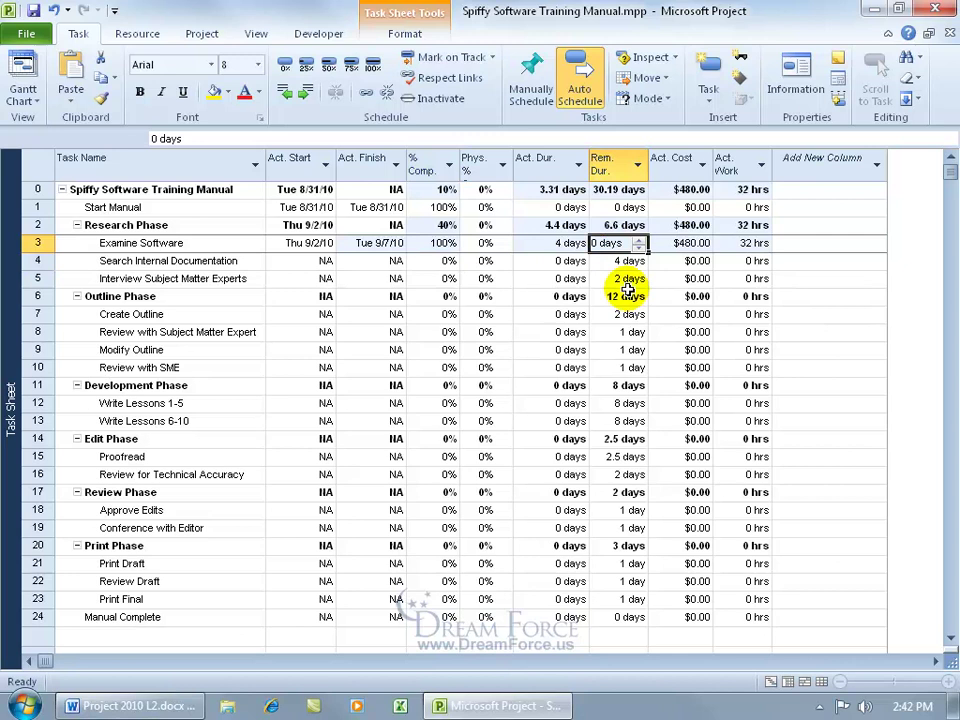
{"action": "left_click", "coordinate": [632, 261]}
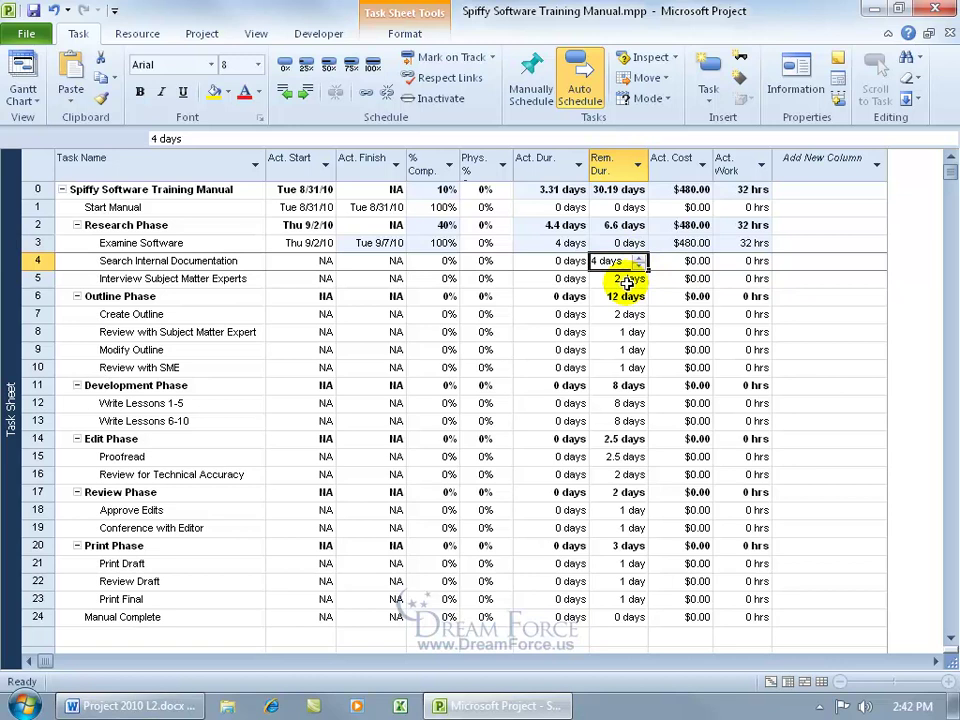
{"action": "left_click", "coordinate": [620, 243]}
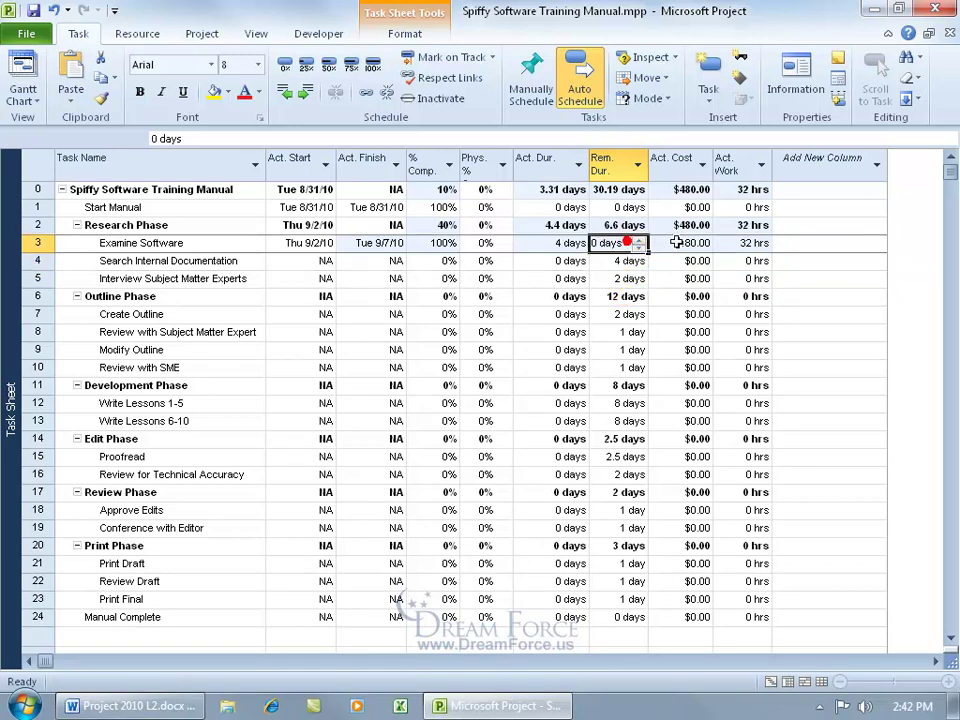
{"action": "left_click", "coordinate": [763, 243]}
{"action": "left_click_drag", "start_coordinate": [763, 248], "coordinate": [763, 248]}
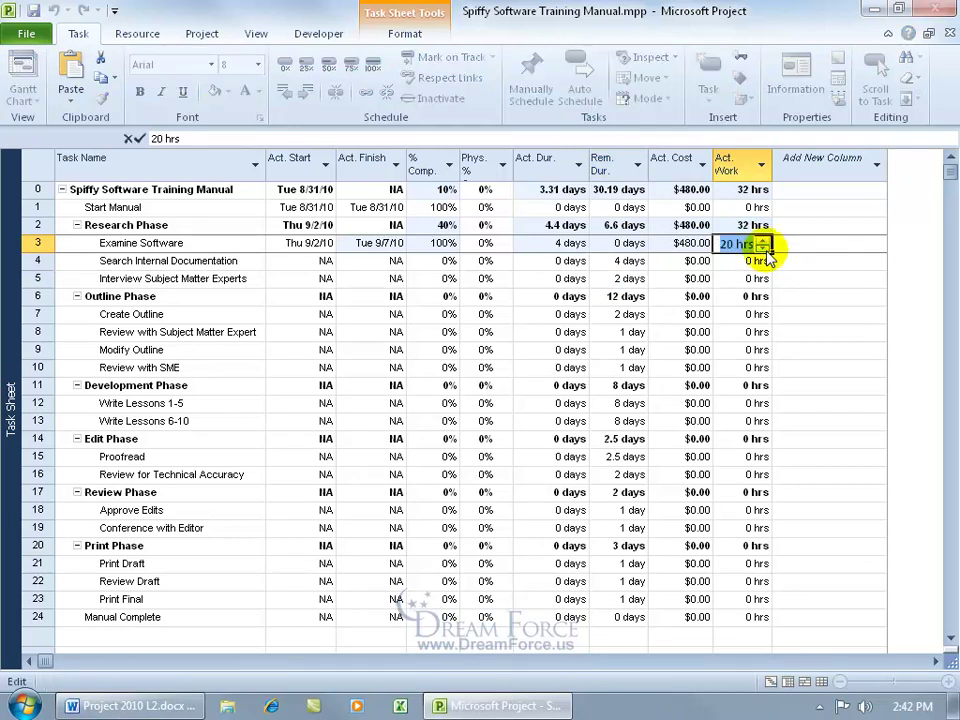
{"action": "key", "text": "Return"}
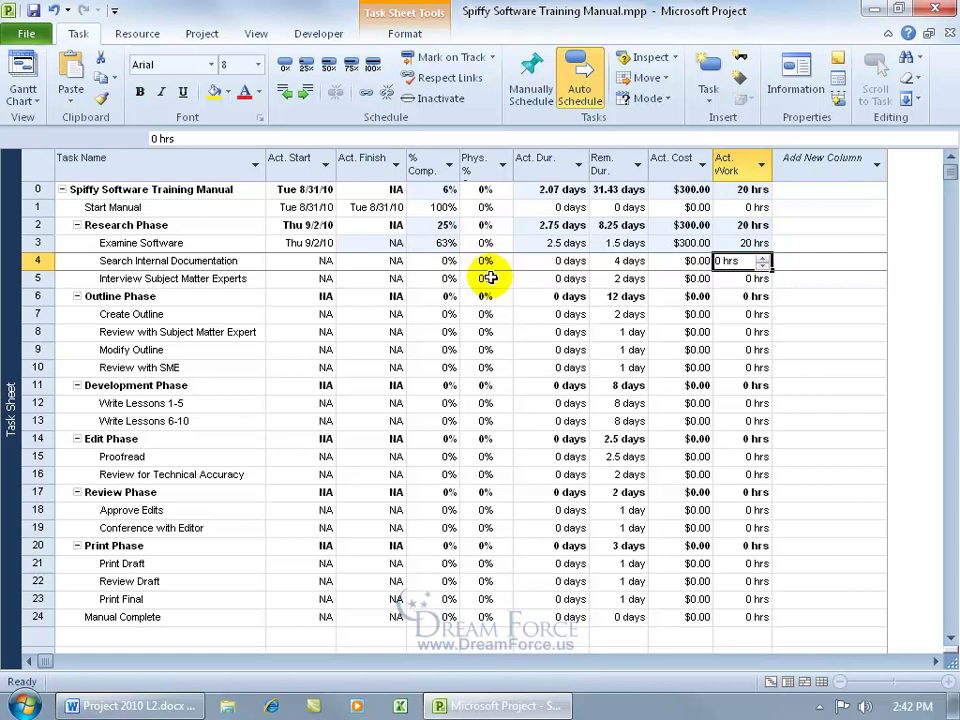
Restore the Examine Software task to 100% complete in the tracking table
{"action": "left_click", "coordinate": [440, 245]}
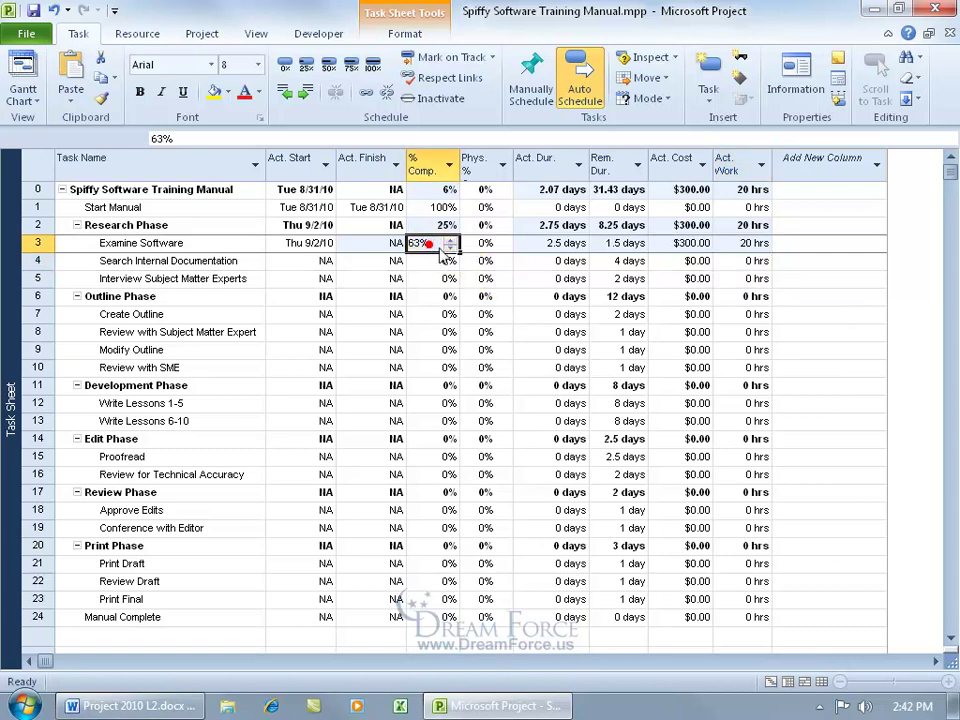
{"action": "type", "text": "100"}
{"action": "key", "text": "Return"}
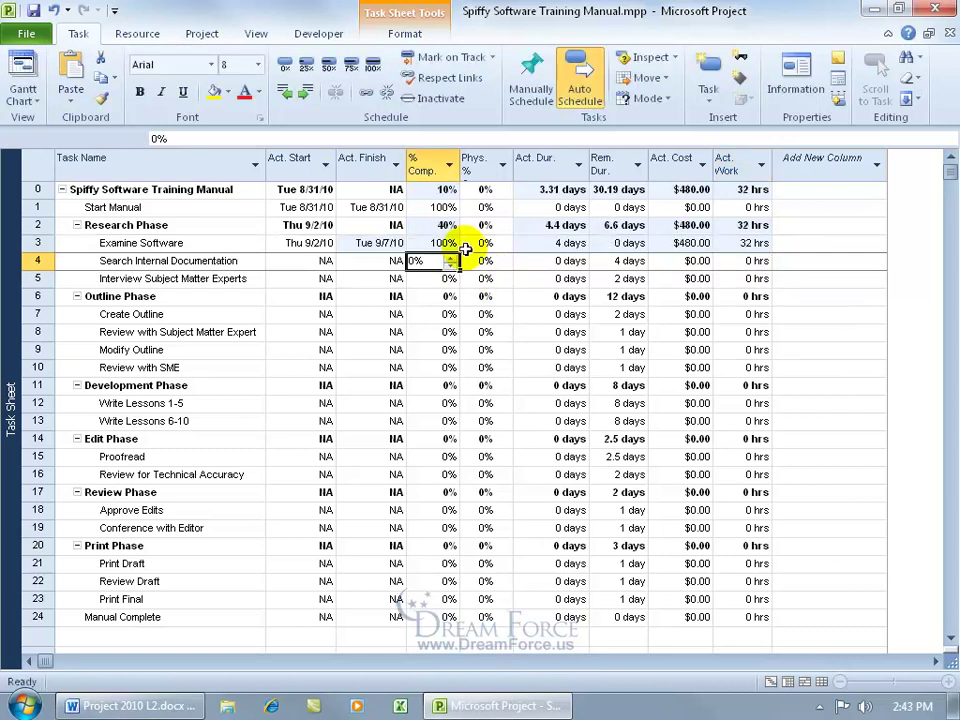
{"action": "left_click", "coordinate": [440, 243]}
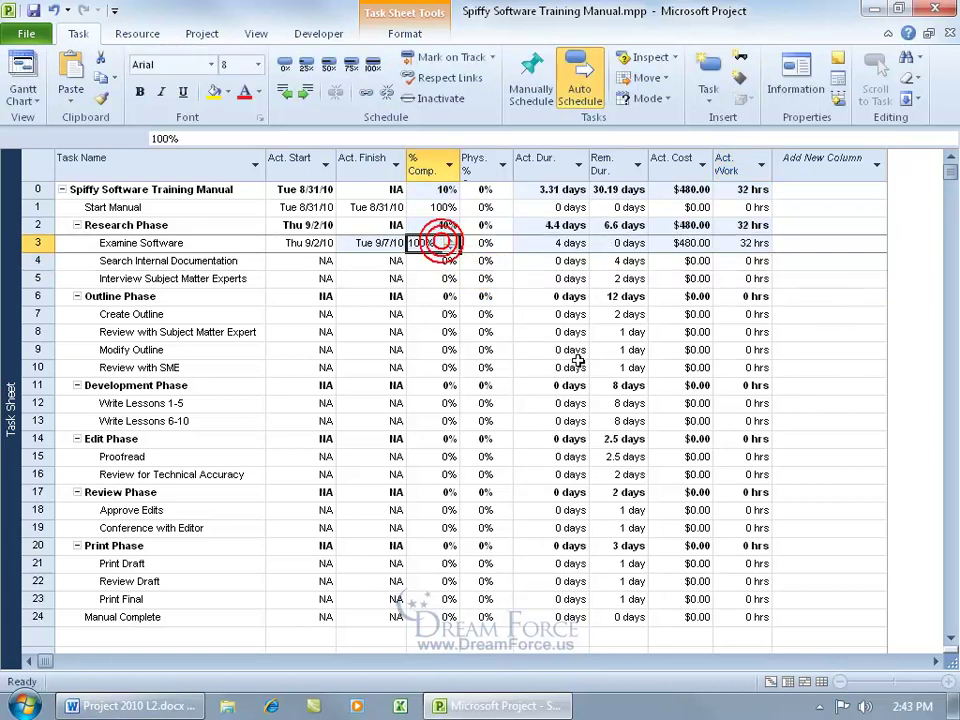
{"action": "left_click", "coordinate": [425, 245]}
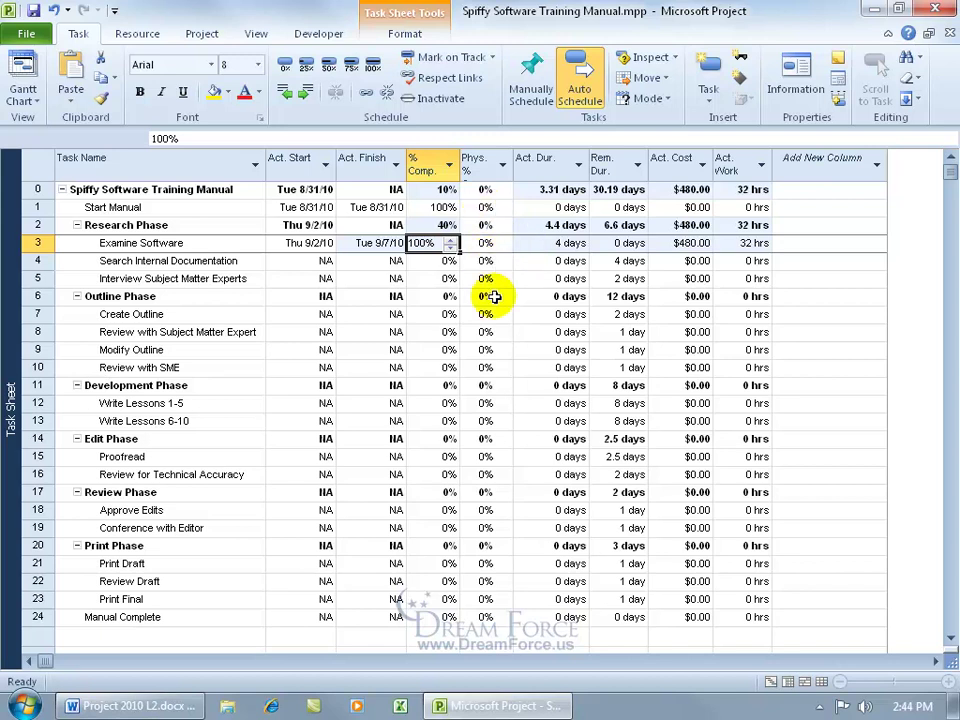
Switch to the Gantt Chart view and inspect the progress bar of the Examine Software task
{"action": "right_click", "coordinate": [10, 293]}
{"action": "left_click", "coordinate": [45, 343]}
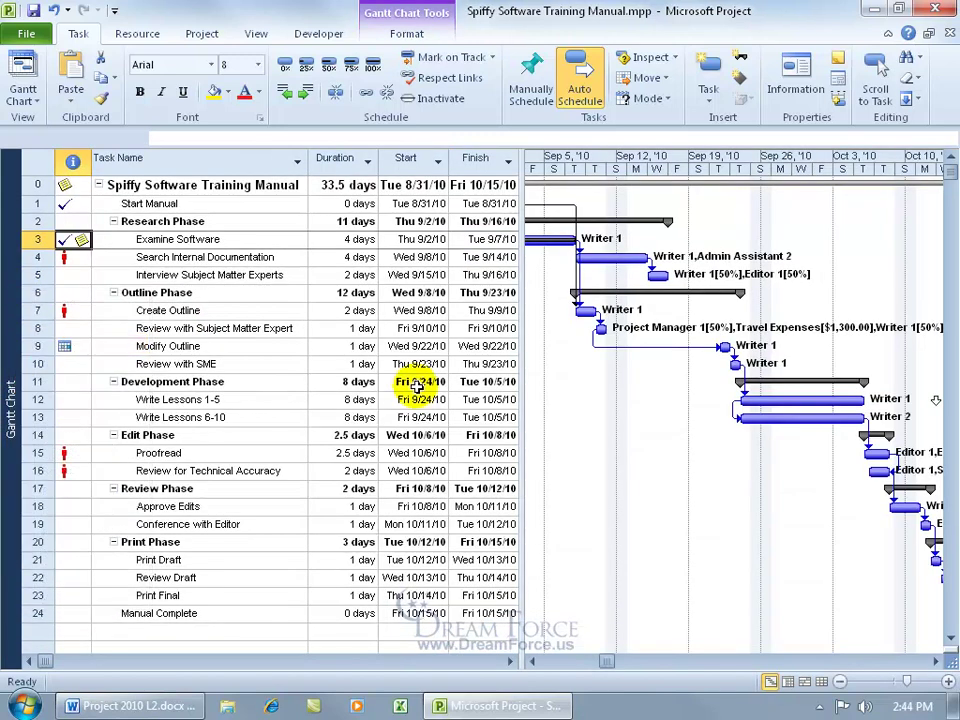
{"action": "left_click", "coordinate": [533, 661]}
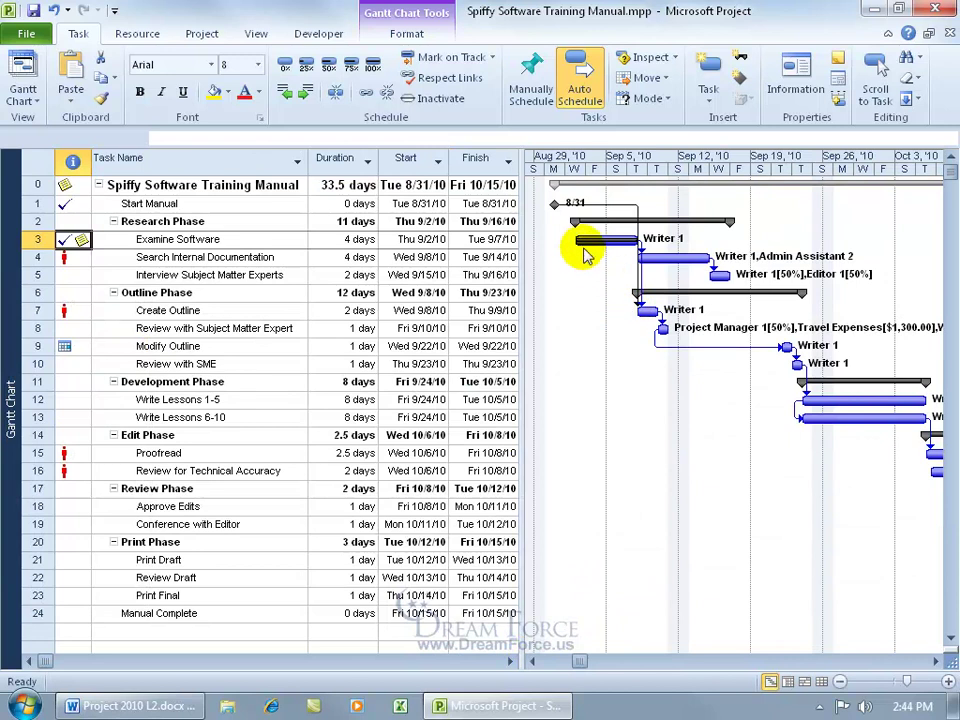
{"action": "left_click_drag", "start_coordinate": [580, 241], "coordinate": [628, 240]}
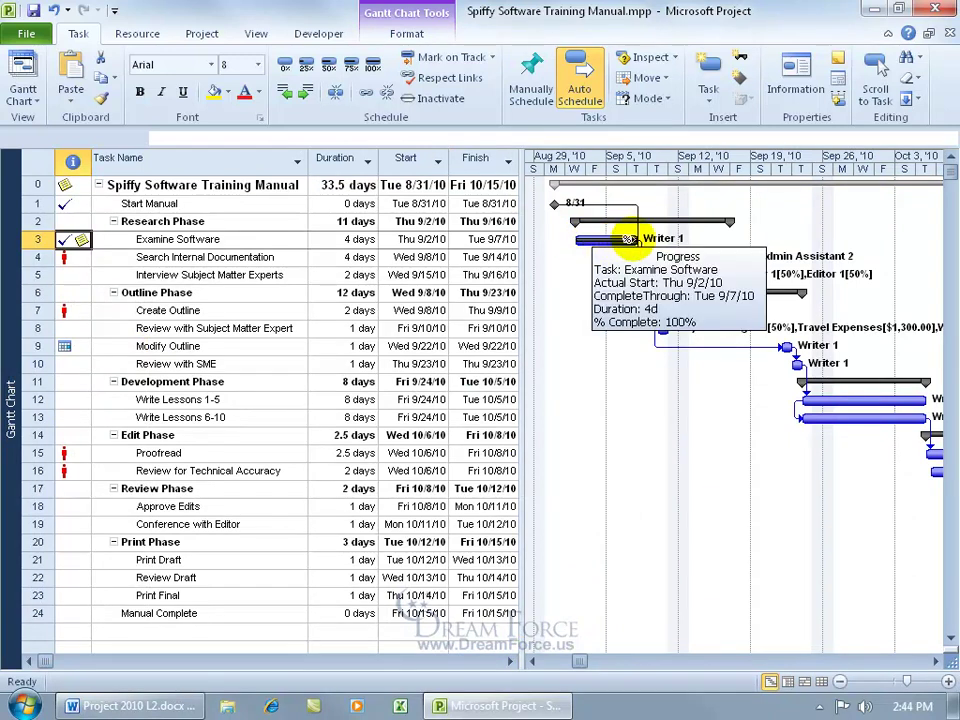